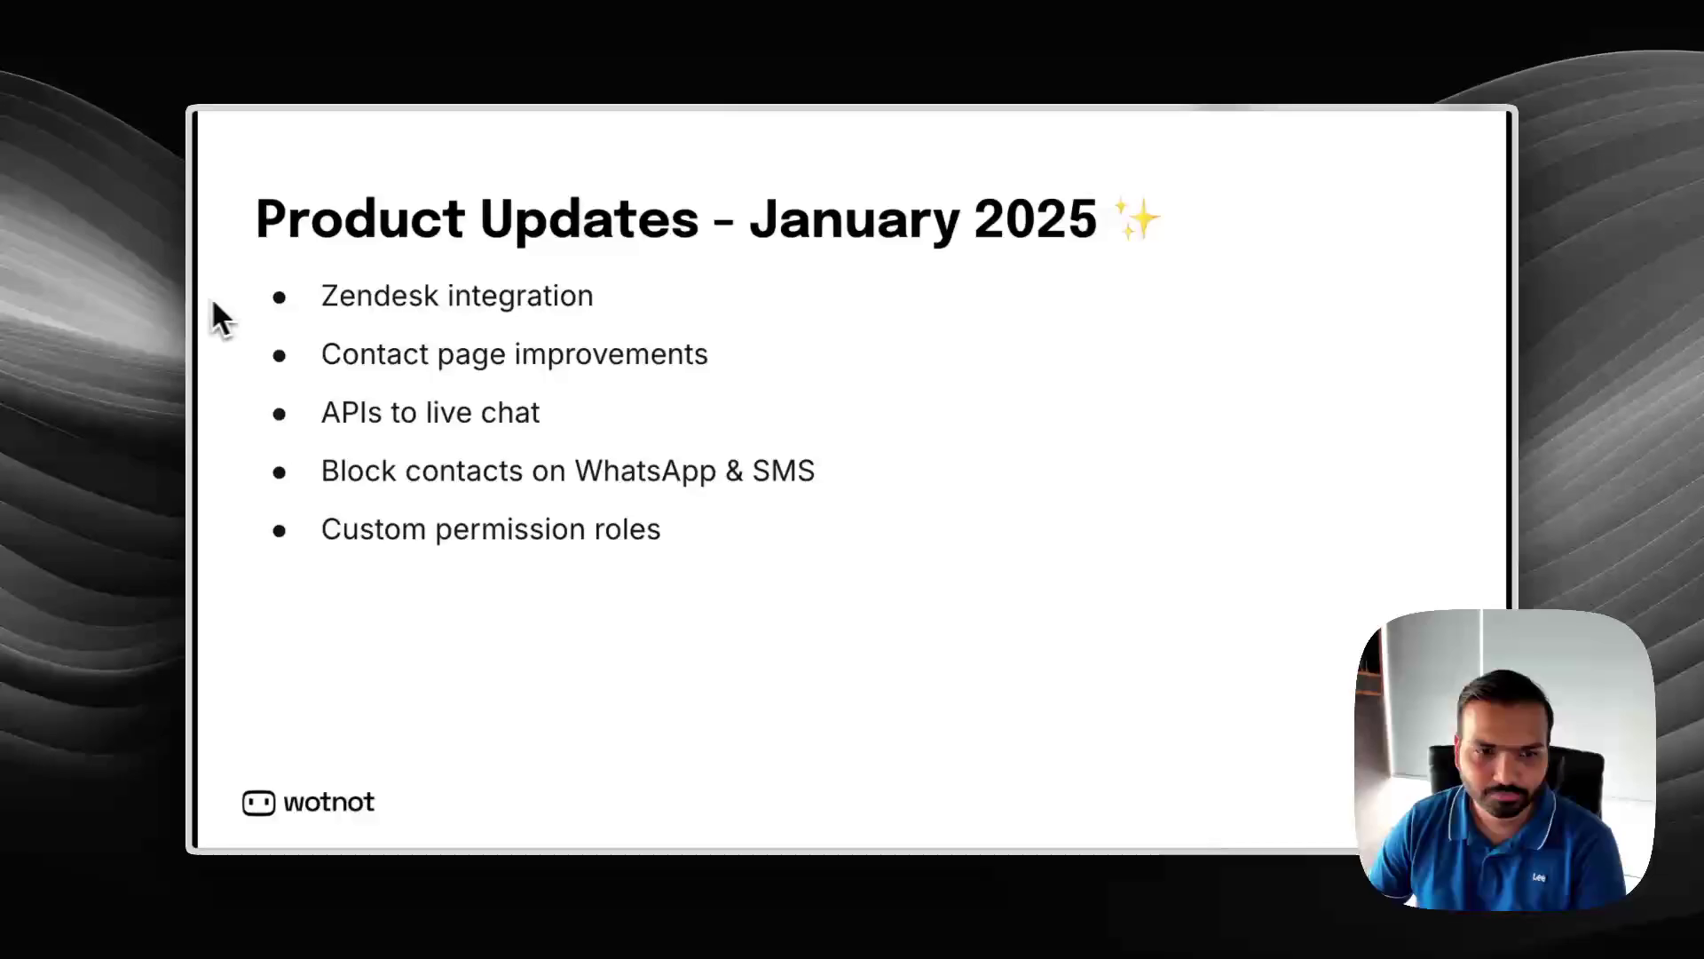
Step: Open the Zendesk integration demo bot, review the Create Zendesk Ticket step, then open Fetch Ticket Status
{"action": "mouse_move", "coordinate": [190, 302]}
{"action": "left_click", "coordinate": [248, 288]}
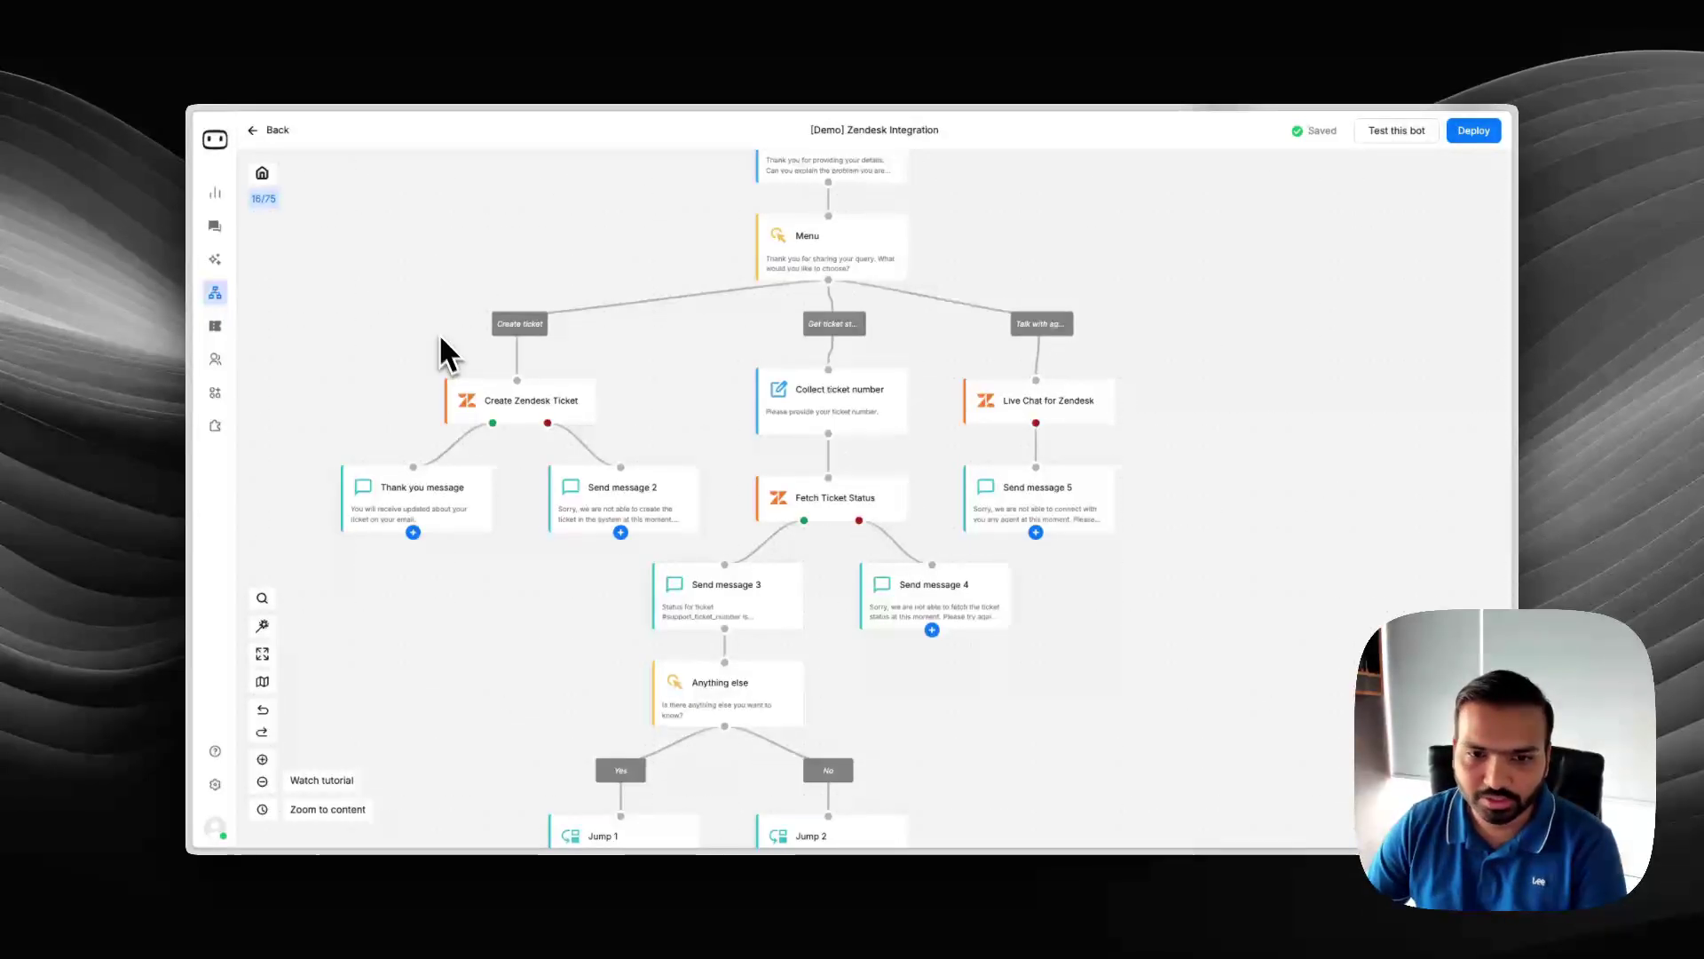
{"action": "mouse_move", "coordinate": [468, 403]}
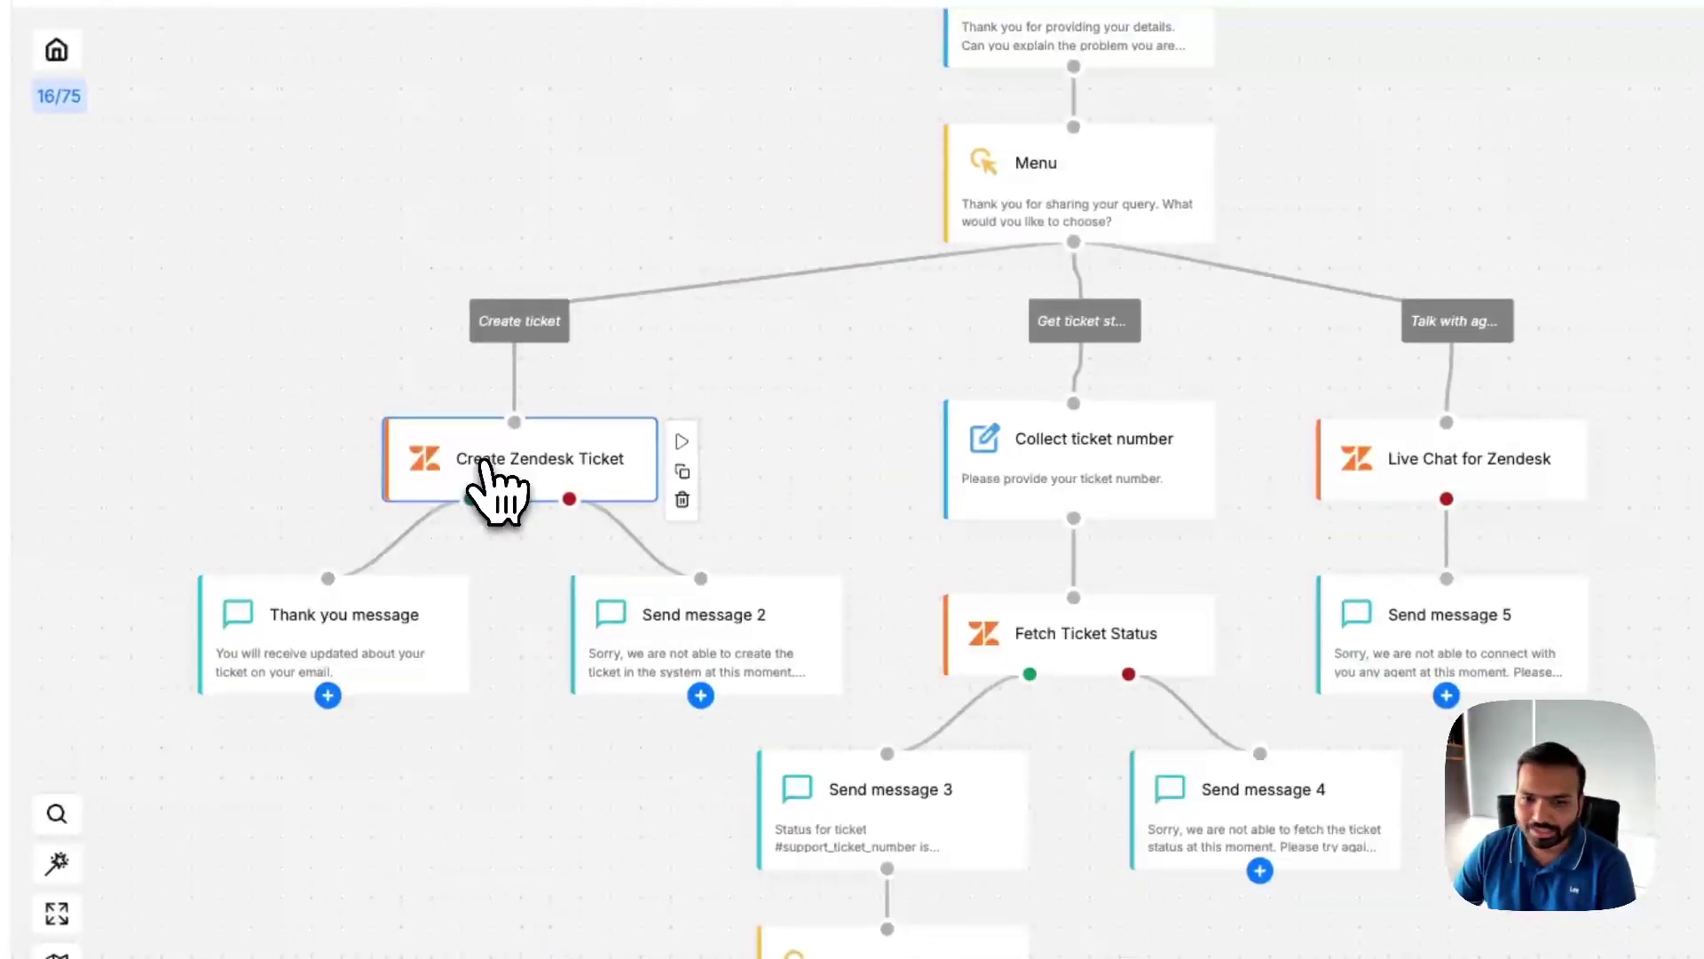
{"action": "left_click", "coordinate": [594, 489]}
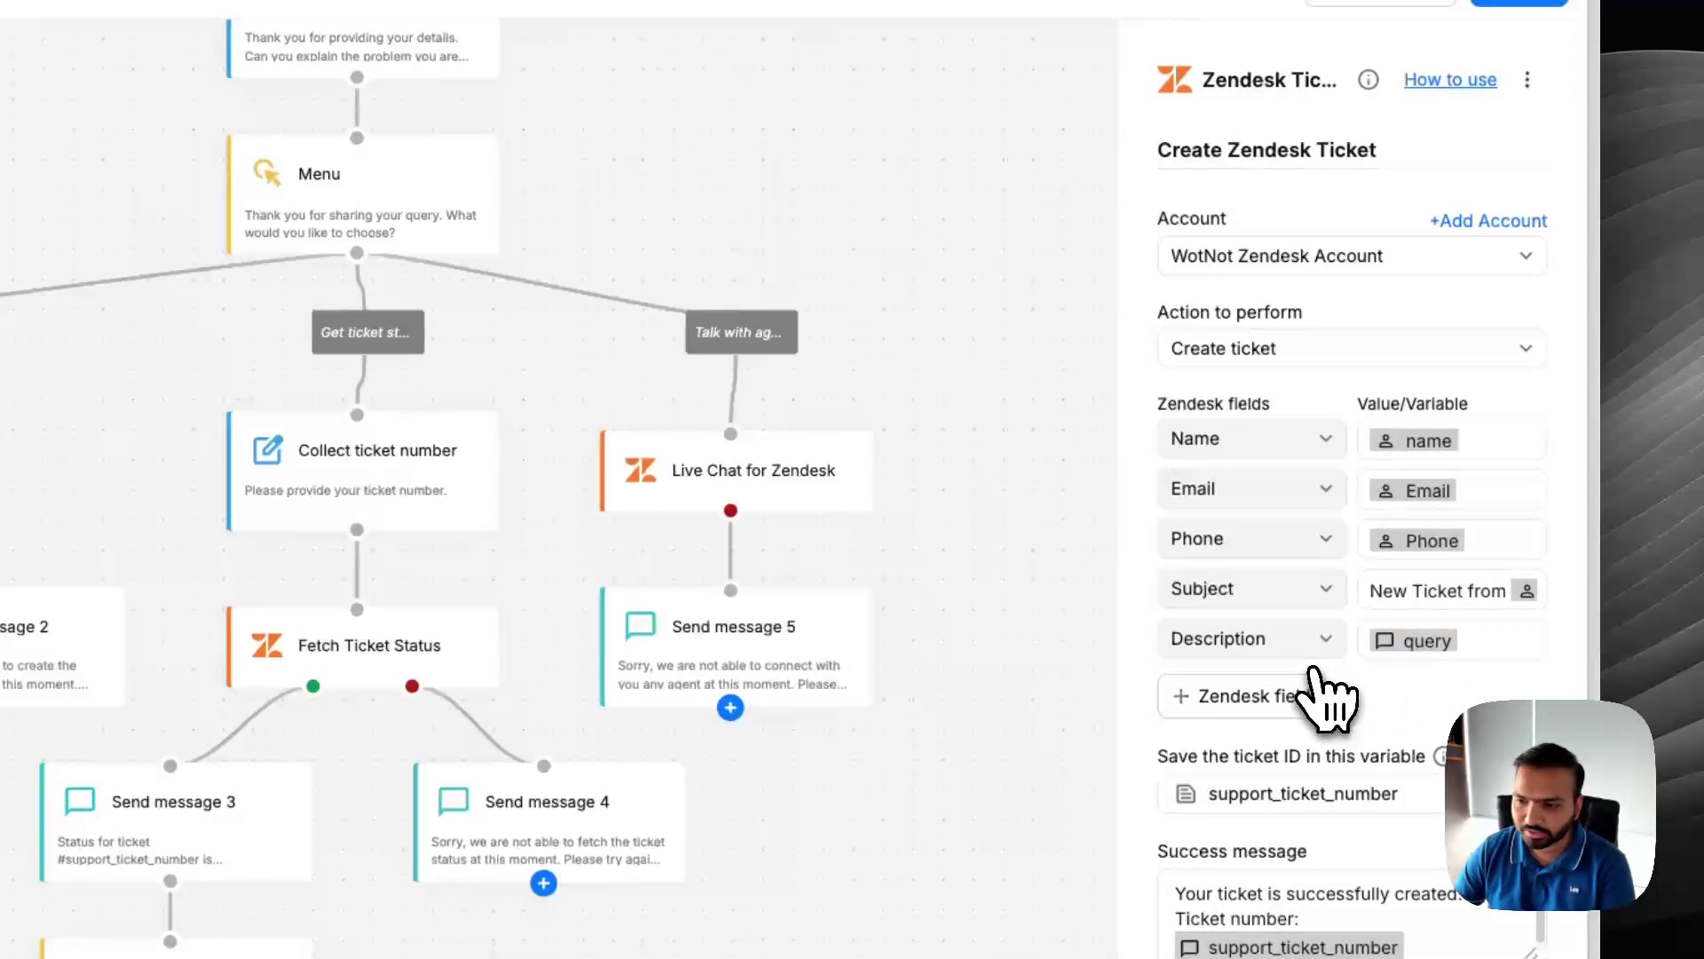
{"action": "scroll", "coordinate": [1329, 702], "scroll_direction": "down", "scroll_amount": 3}
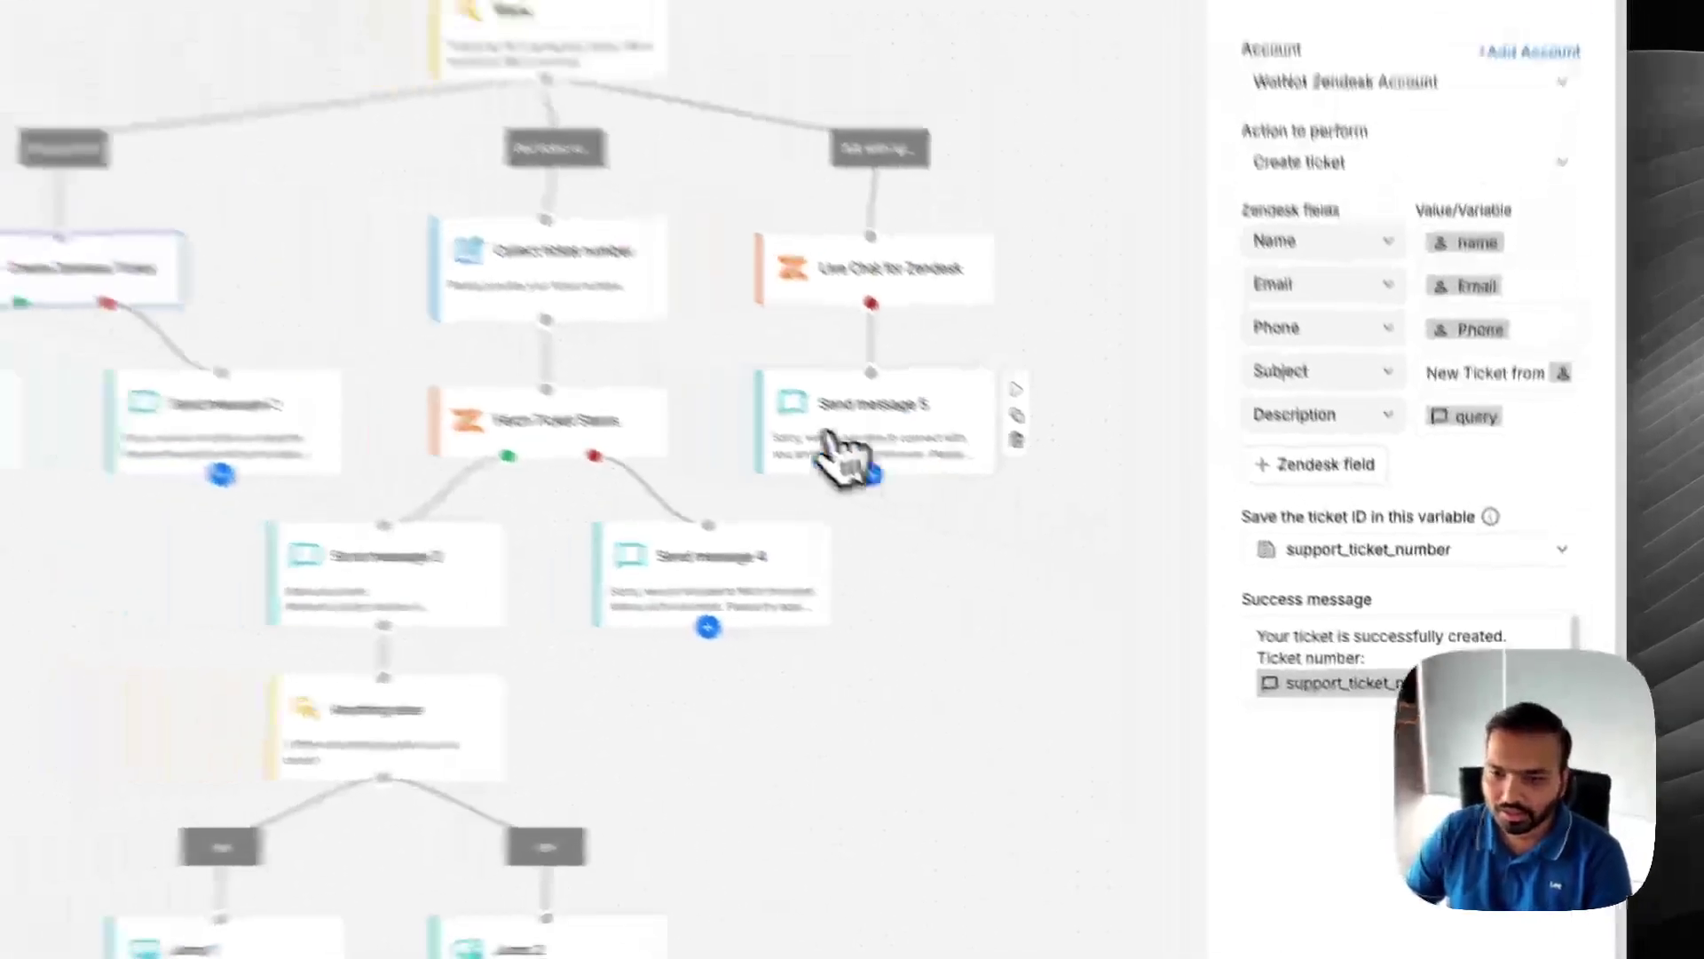
{"action": "left_click", "coordinate": [404, 322]}
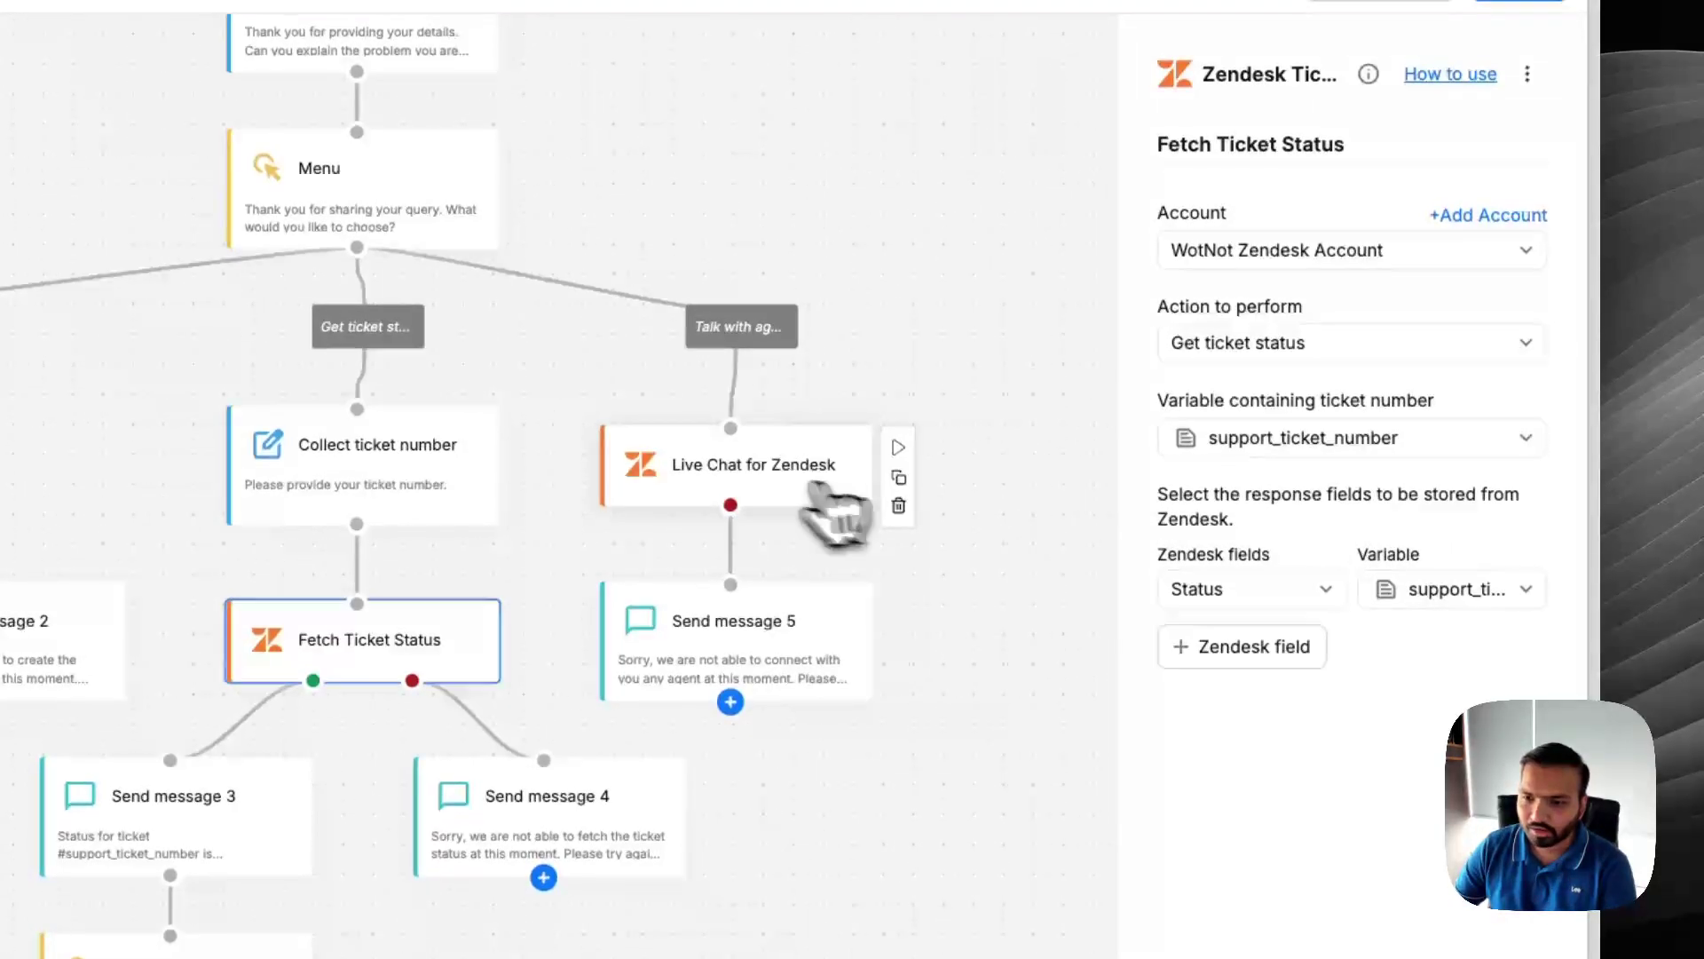
Step: Review the Live Chat for Zendesk step saving the ticket ID to support_ticket_number, then close it
{"action": "left_click", "coordinate": [723, 461]}
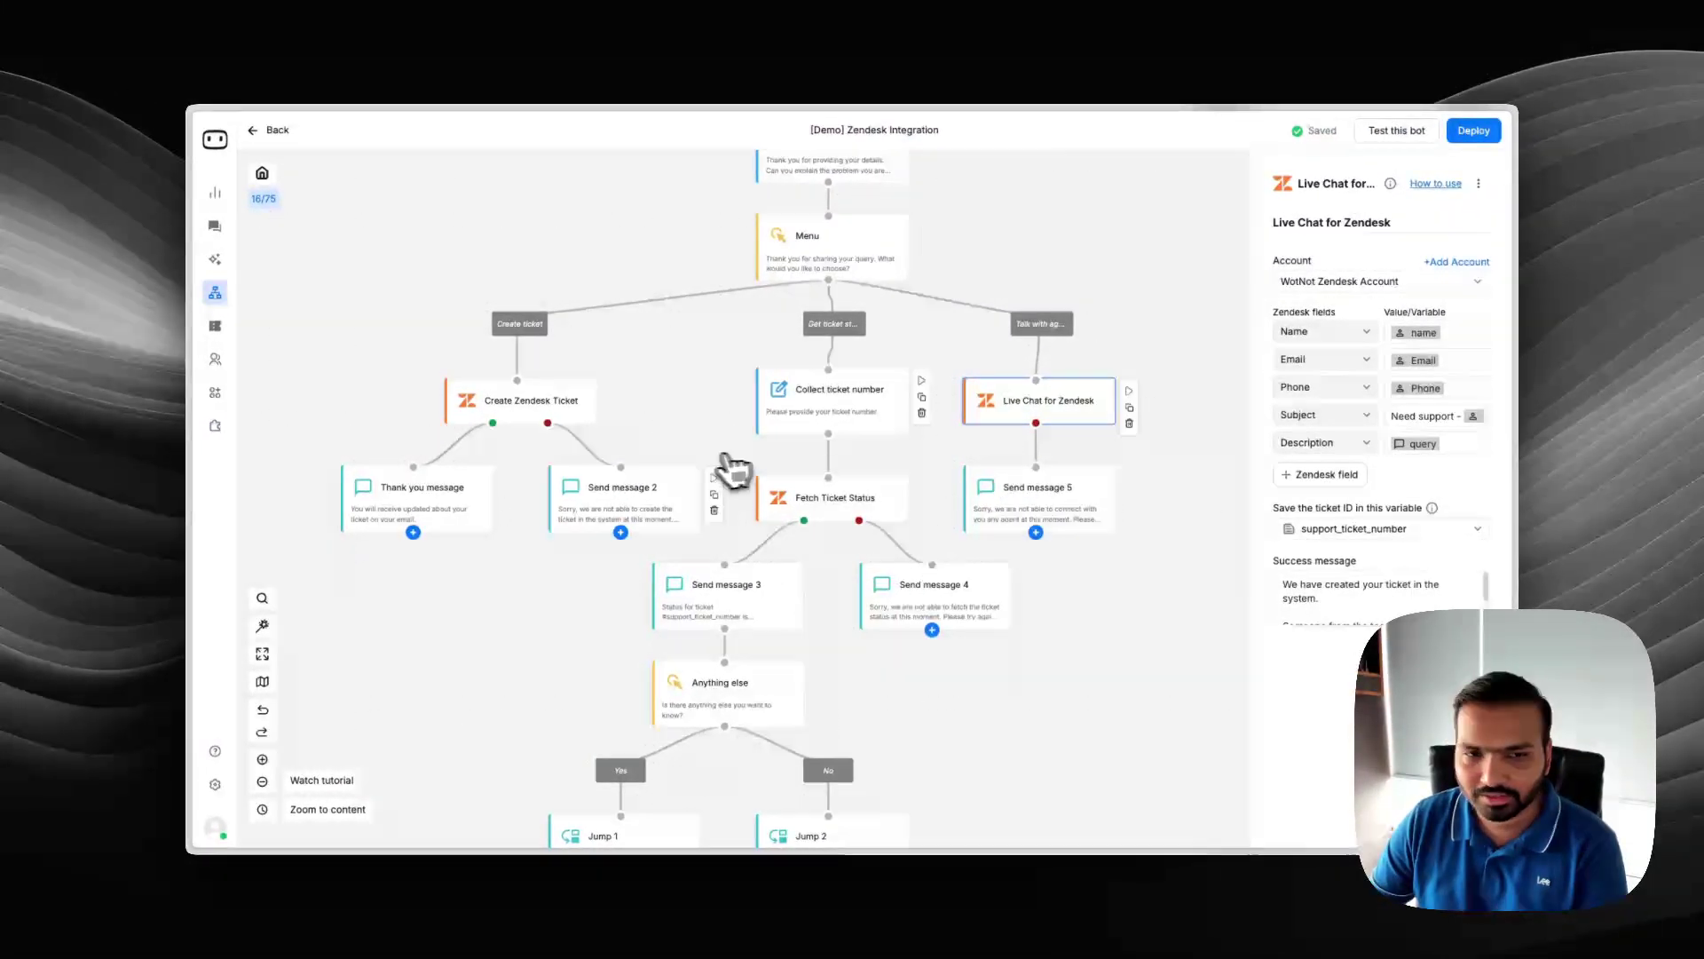
{"action": "left_click", "coordinate": [380, 318]}
Step: Open Contacts, preview the Create Contact form without saving, and view the second contact's details
{"action": "mouse_move", "coordinate": [183, 291]}
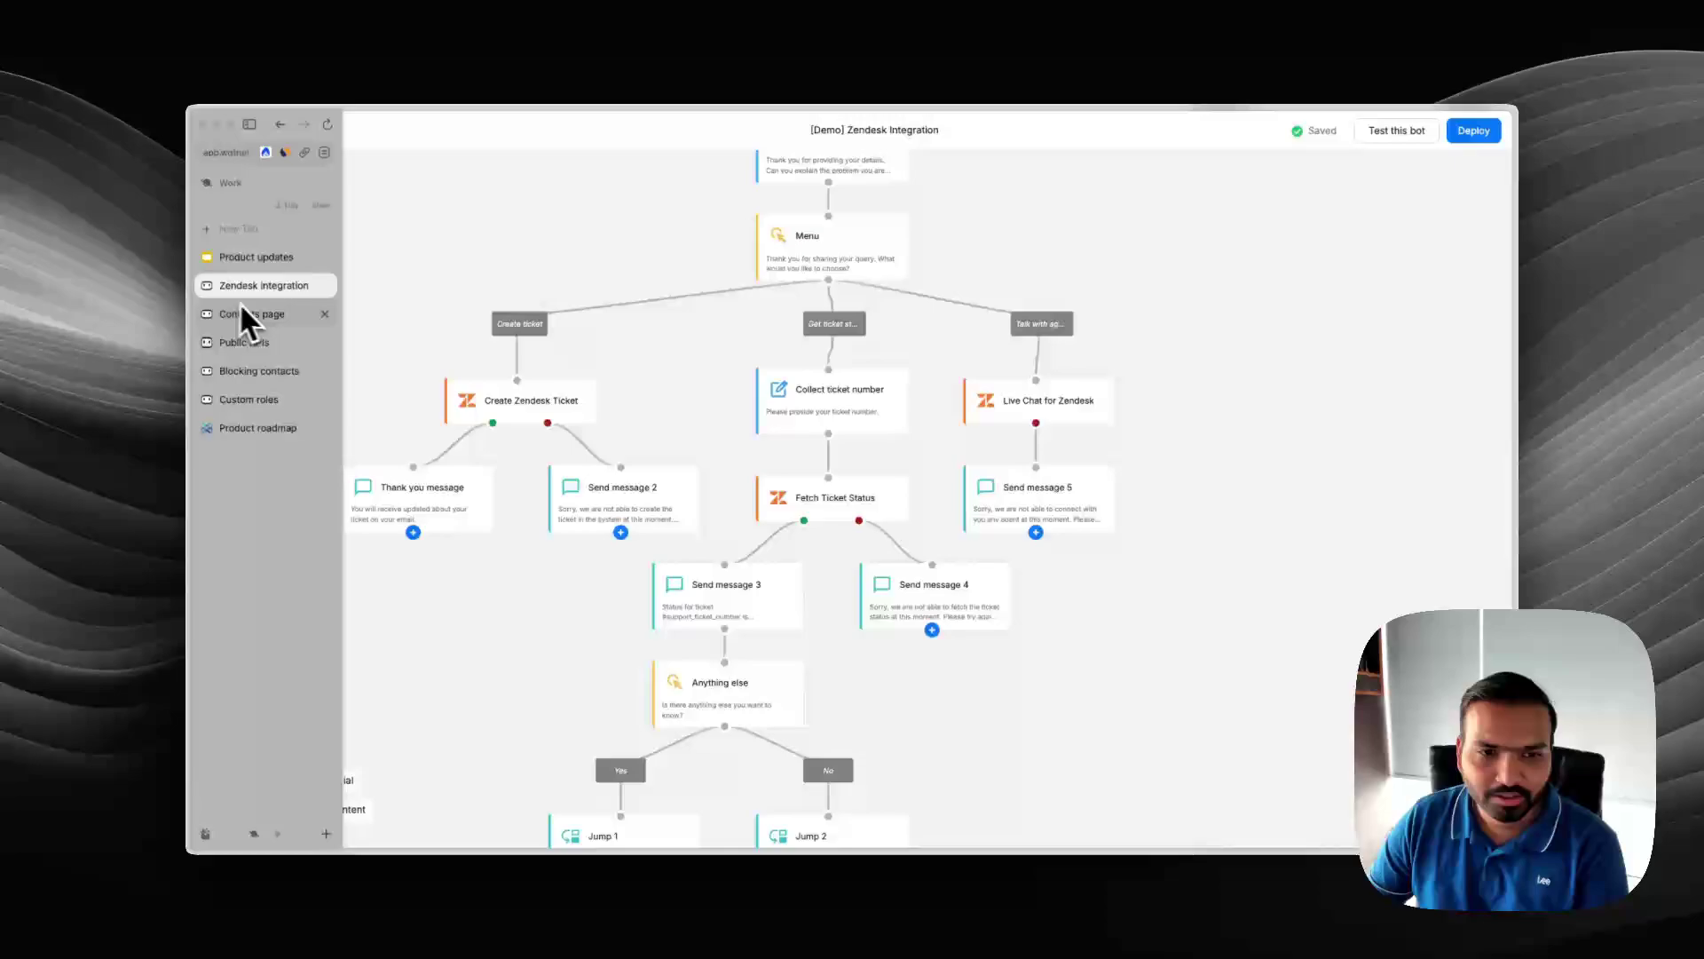
{"action": "left_click", "coordinate": [262, 314]}
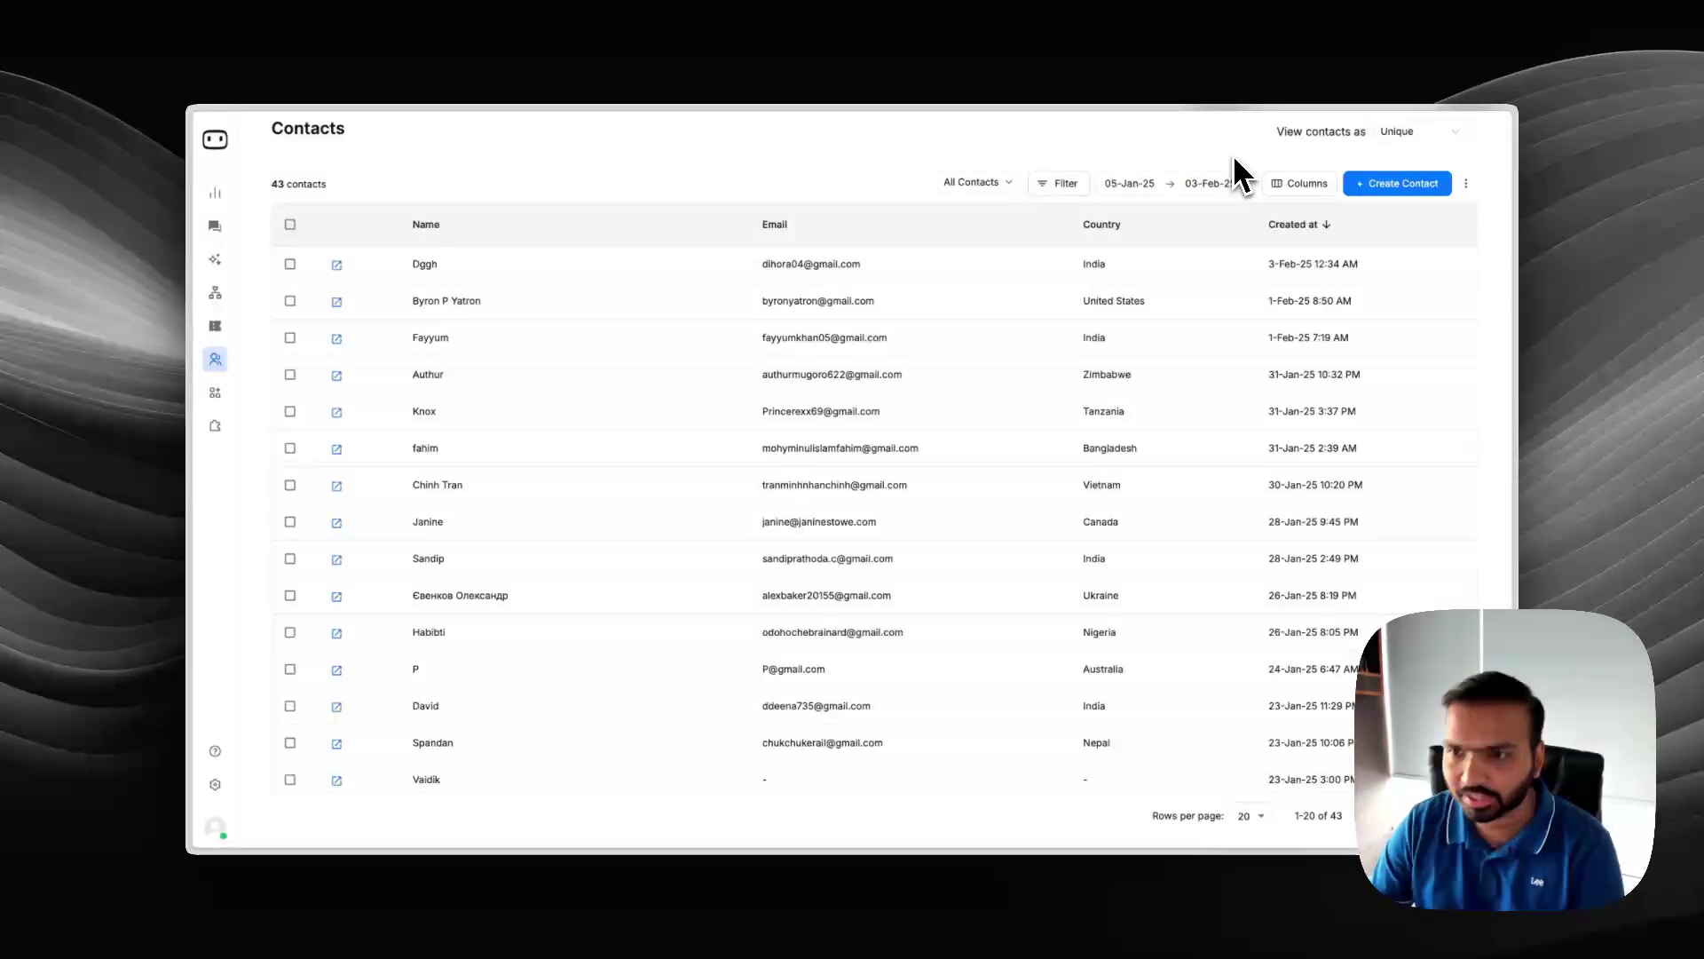
{"action": "left_click", "coordinate": [1397, 185]}
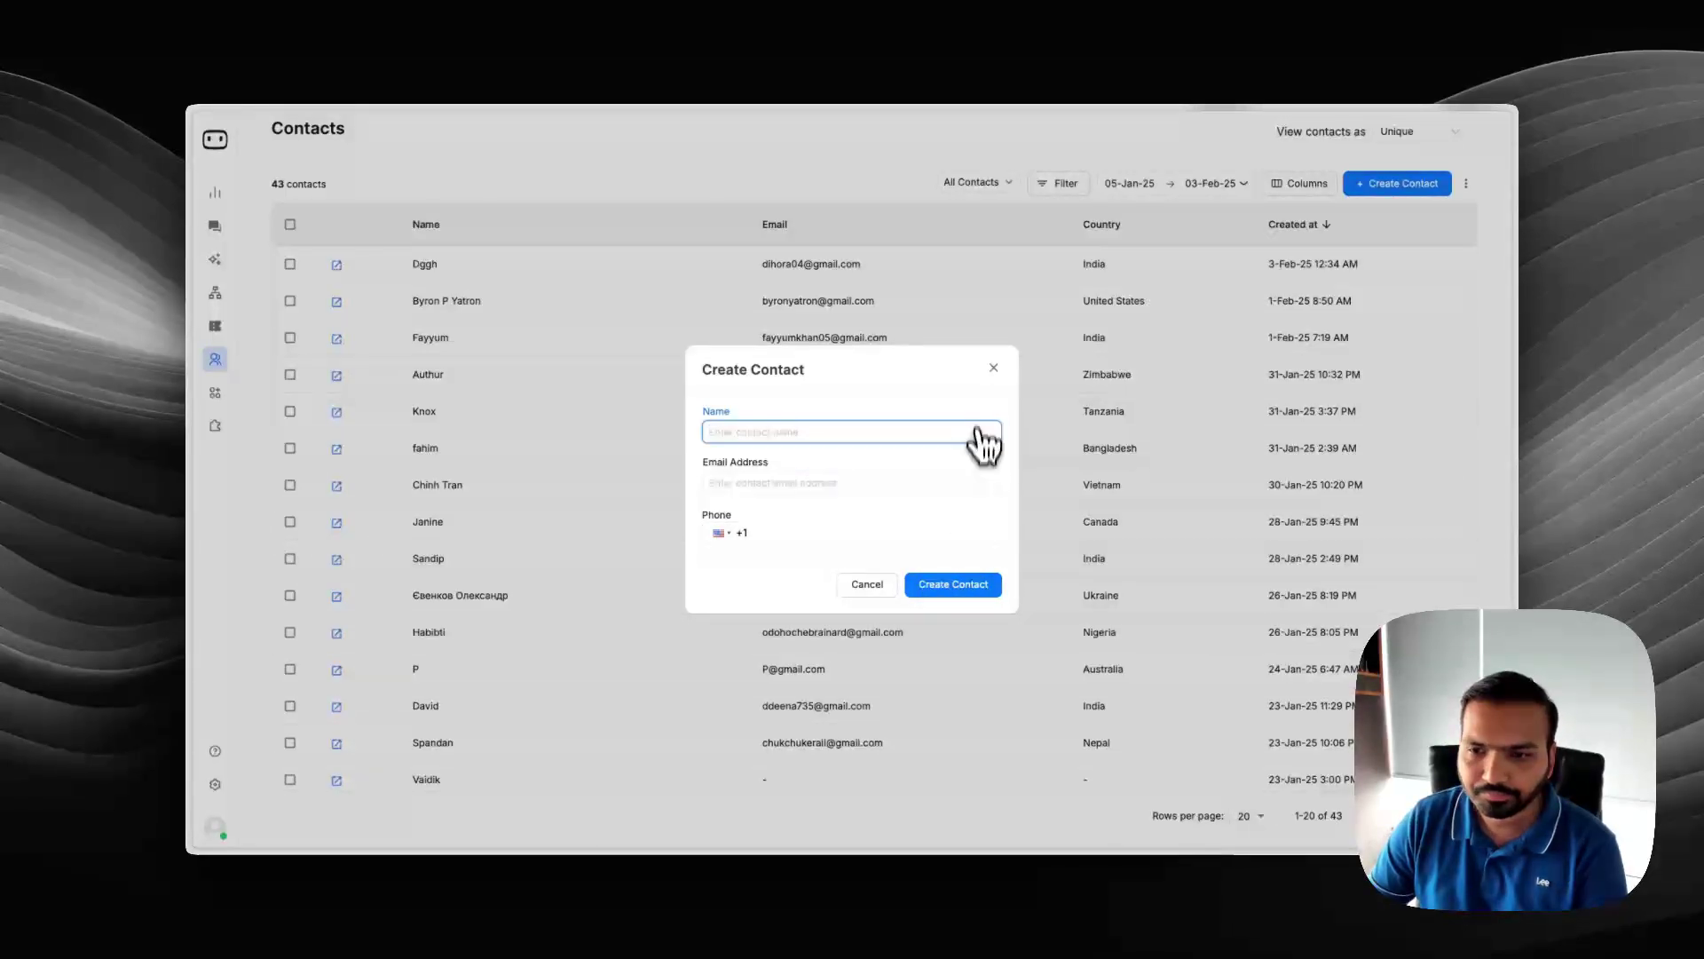
{"action": "left_click", "coordinate": [993, 367]}
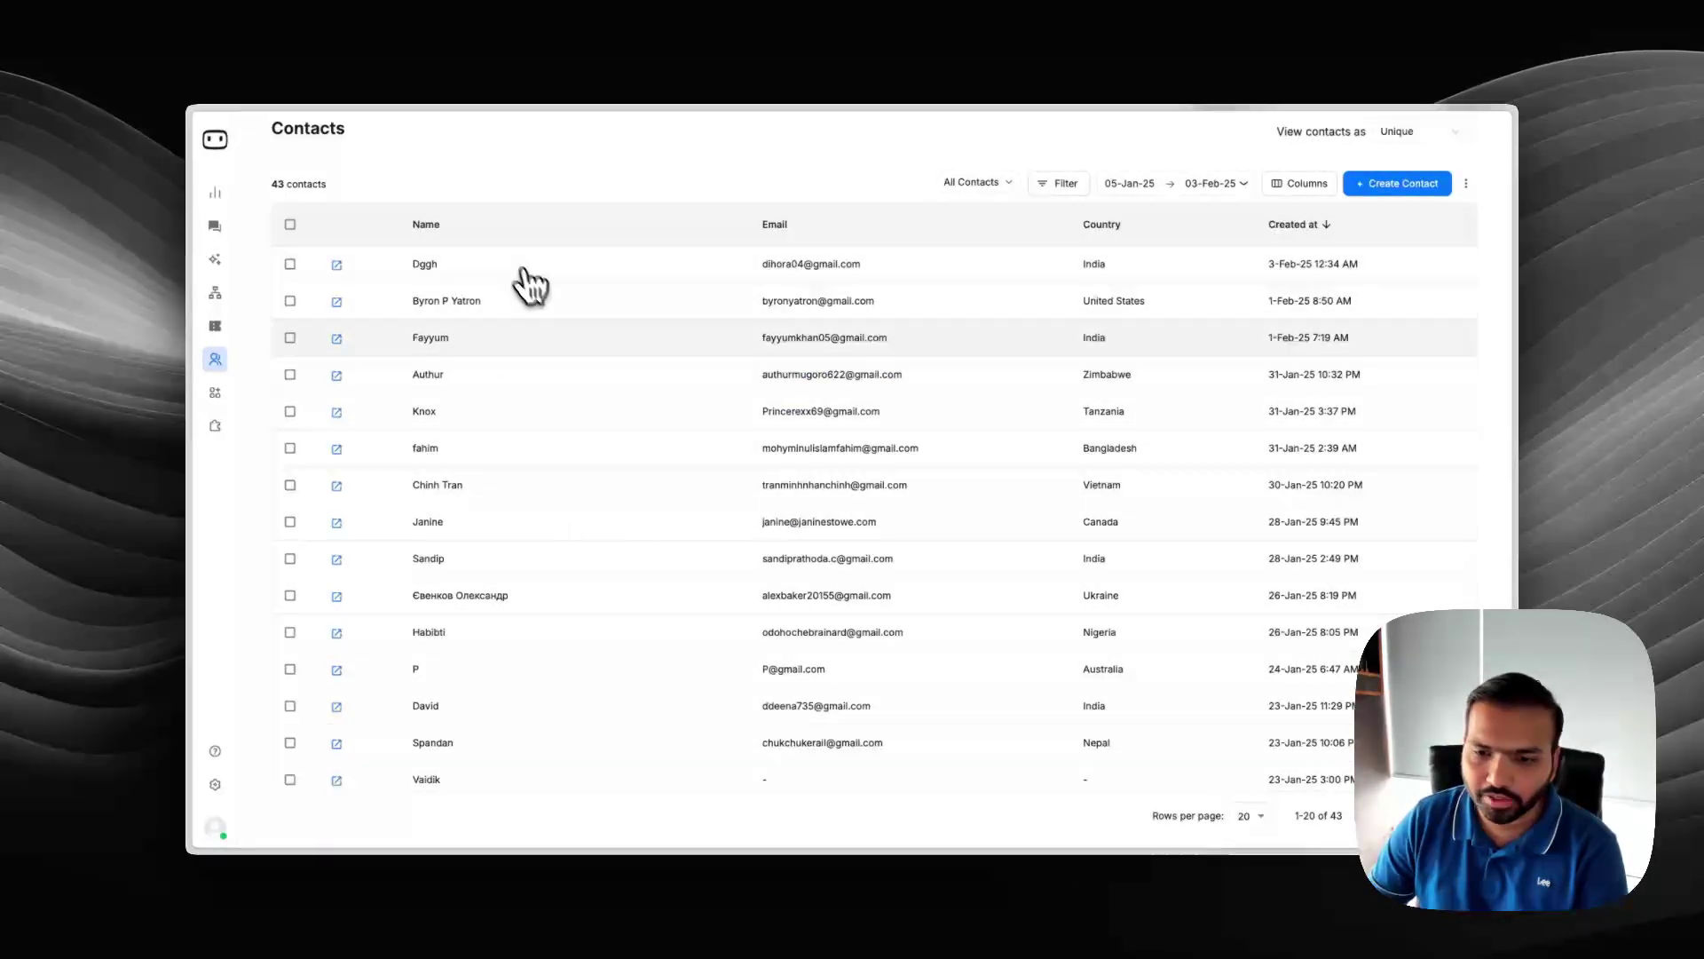
{"action": "left_click", "coordinate": [573, 307]}
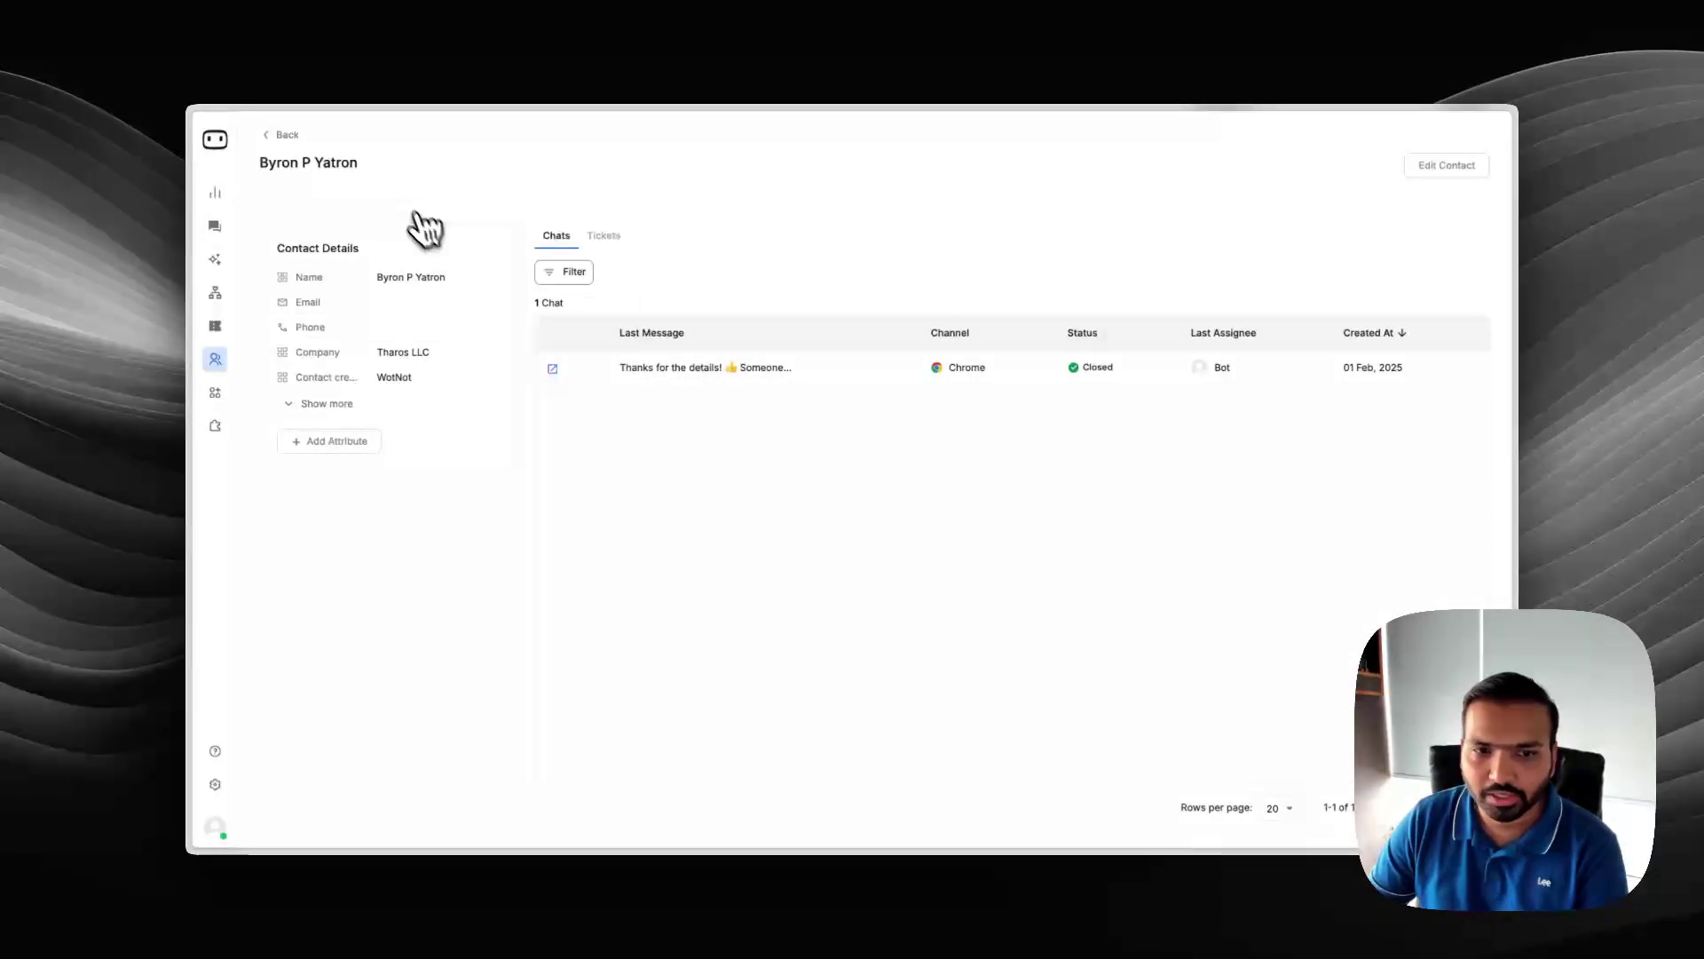
{"action": "left_click", "coordinate": [325, 404]}
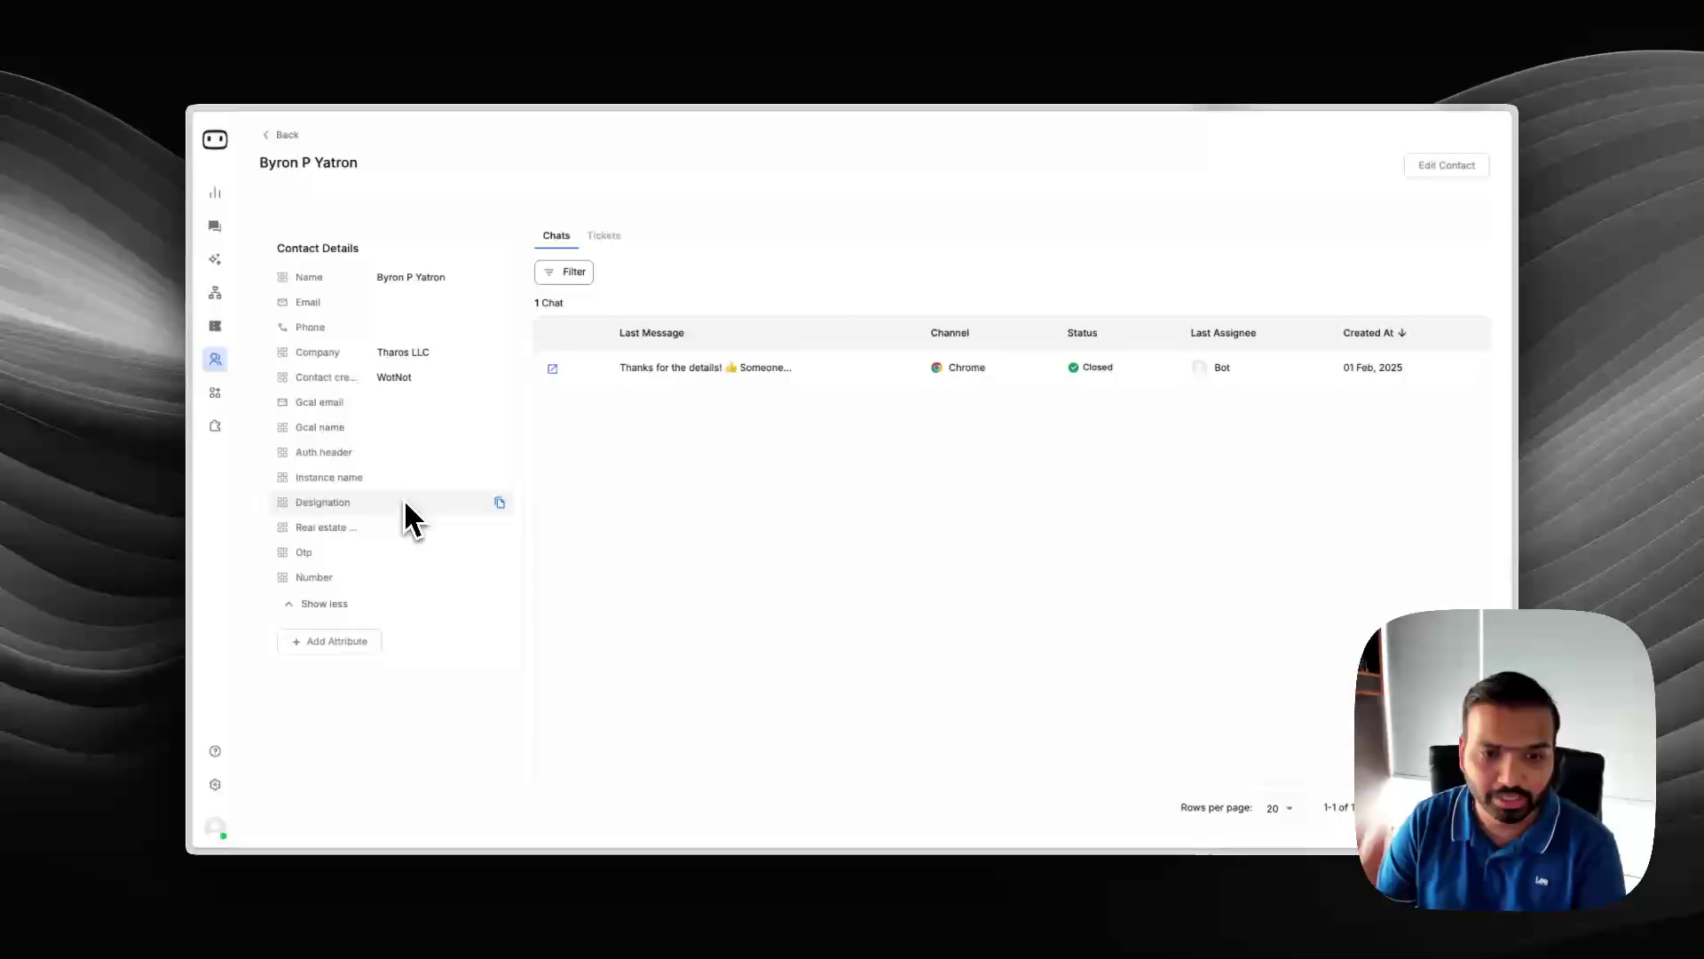
{"action": "left_click", "coordinate": [321, 605]}
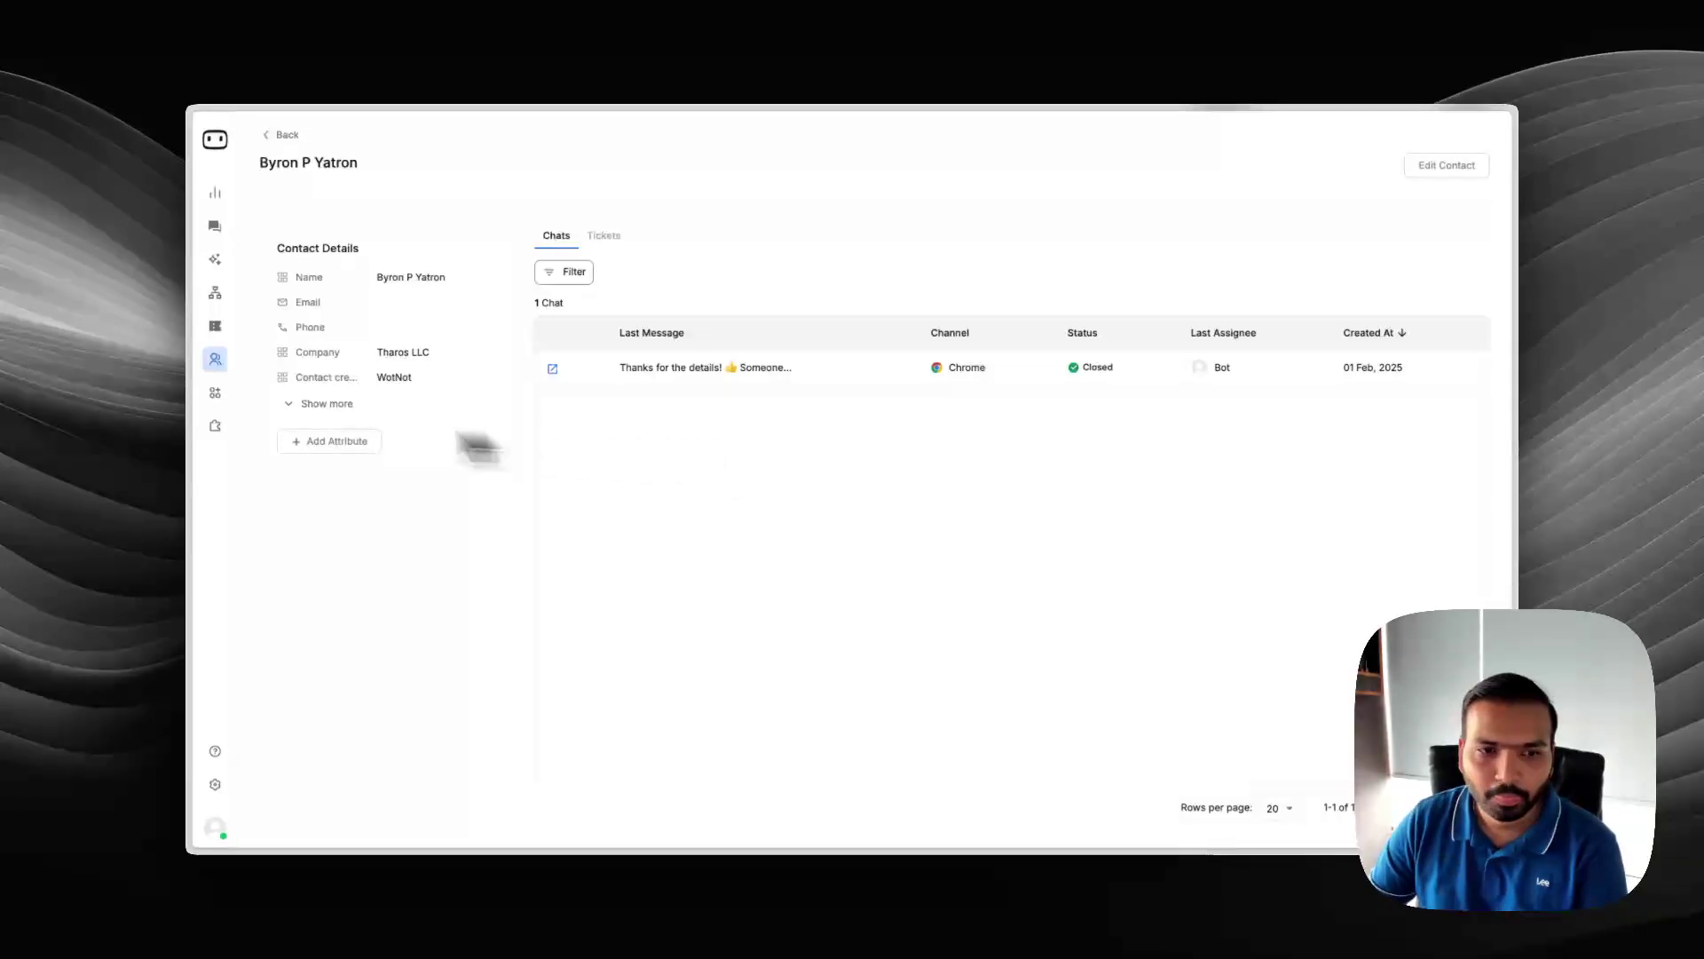
{"action": "mouse_move", "coordinate": [177, 397]}
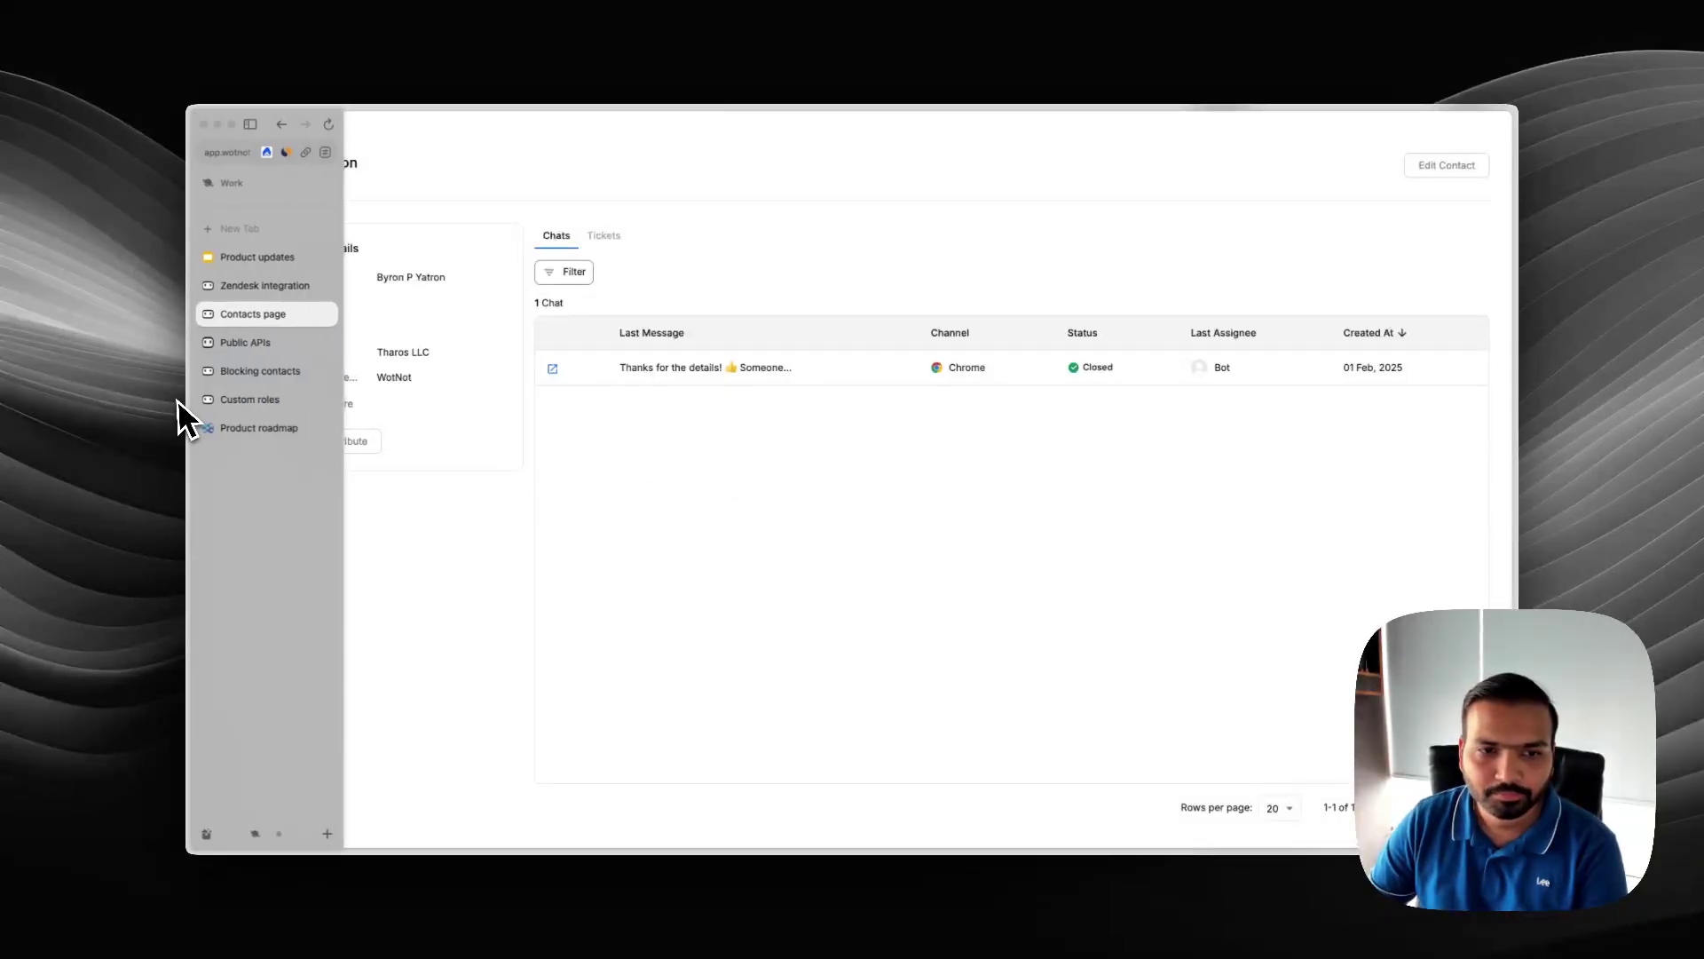
Step: Show the Help Center's Public APIs page on creating a conversation
{"action": "left_click", "coordinate": [252, 346]}
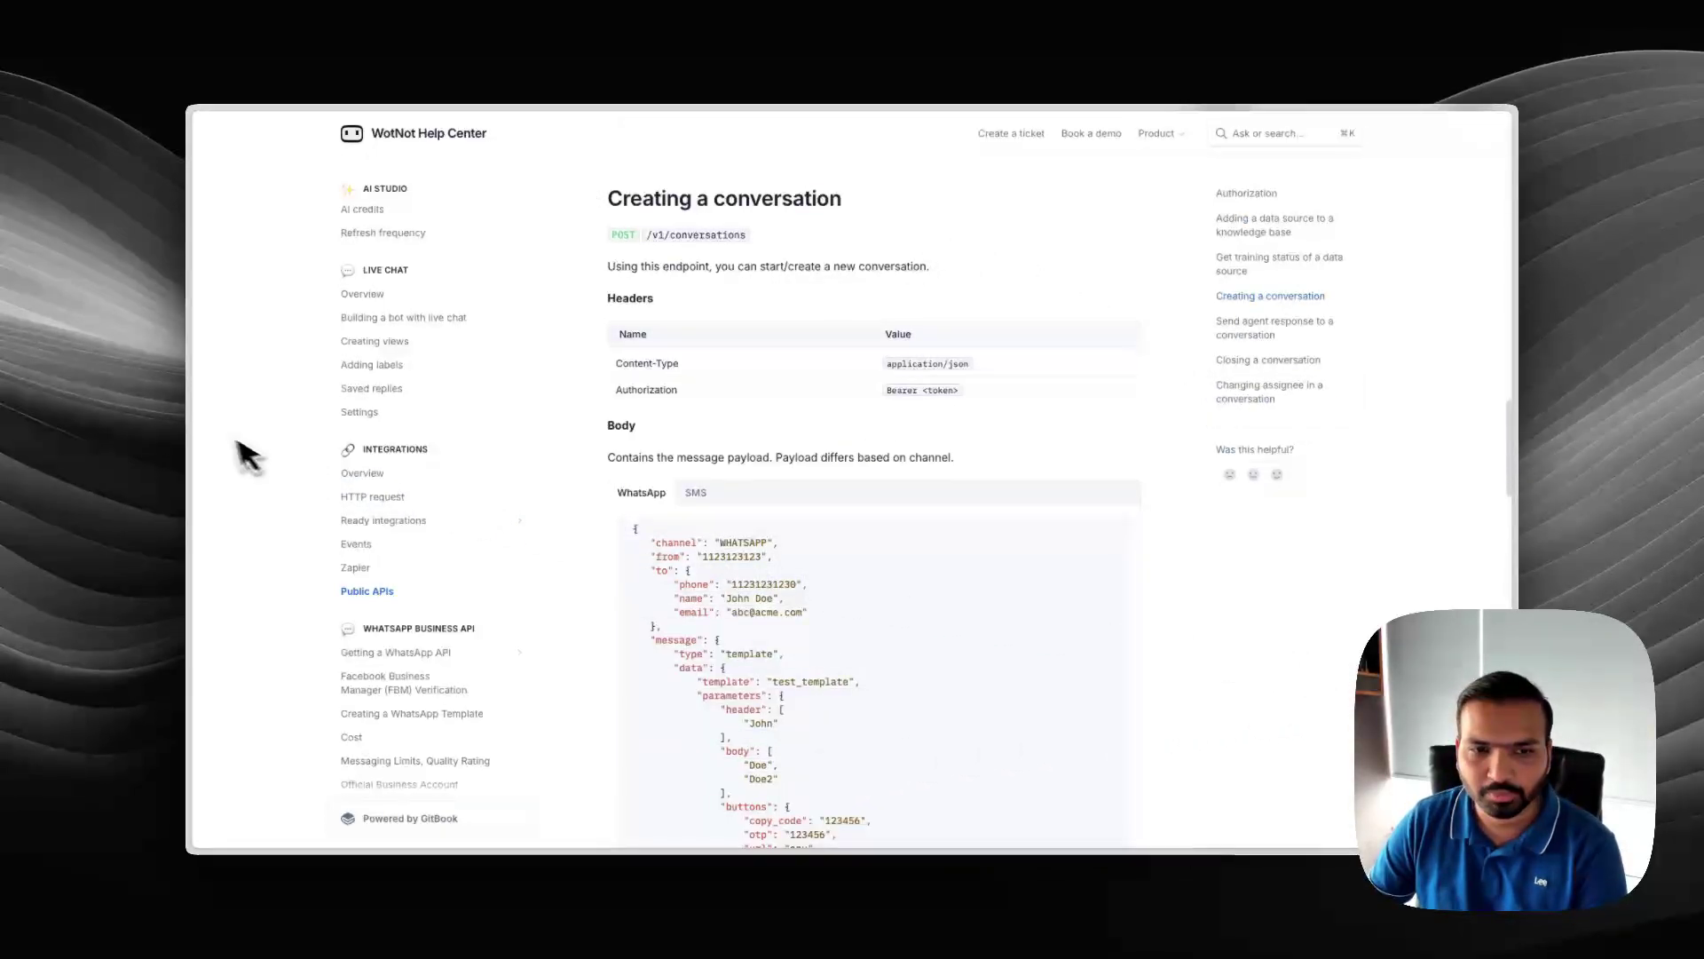
Step: Block the contact in the blocking-contacts live chat demo
{"action": "mouse_move", "coordinate": [165, 435]}
{"action": "left_click", "coordinate": [273, 372]}
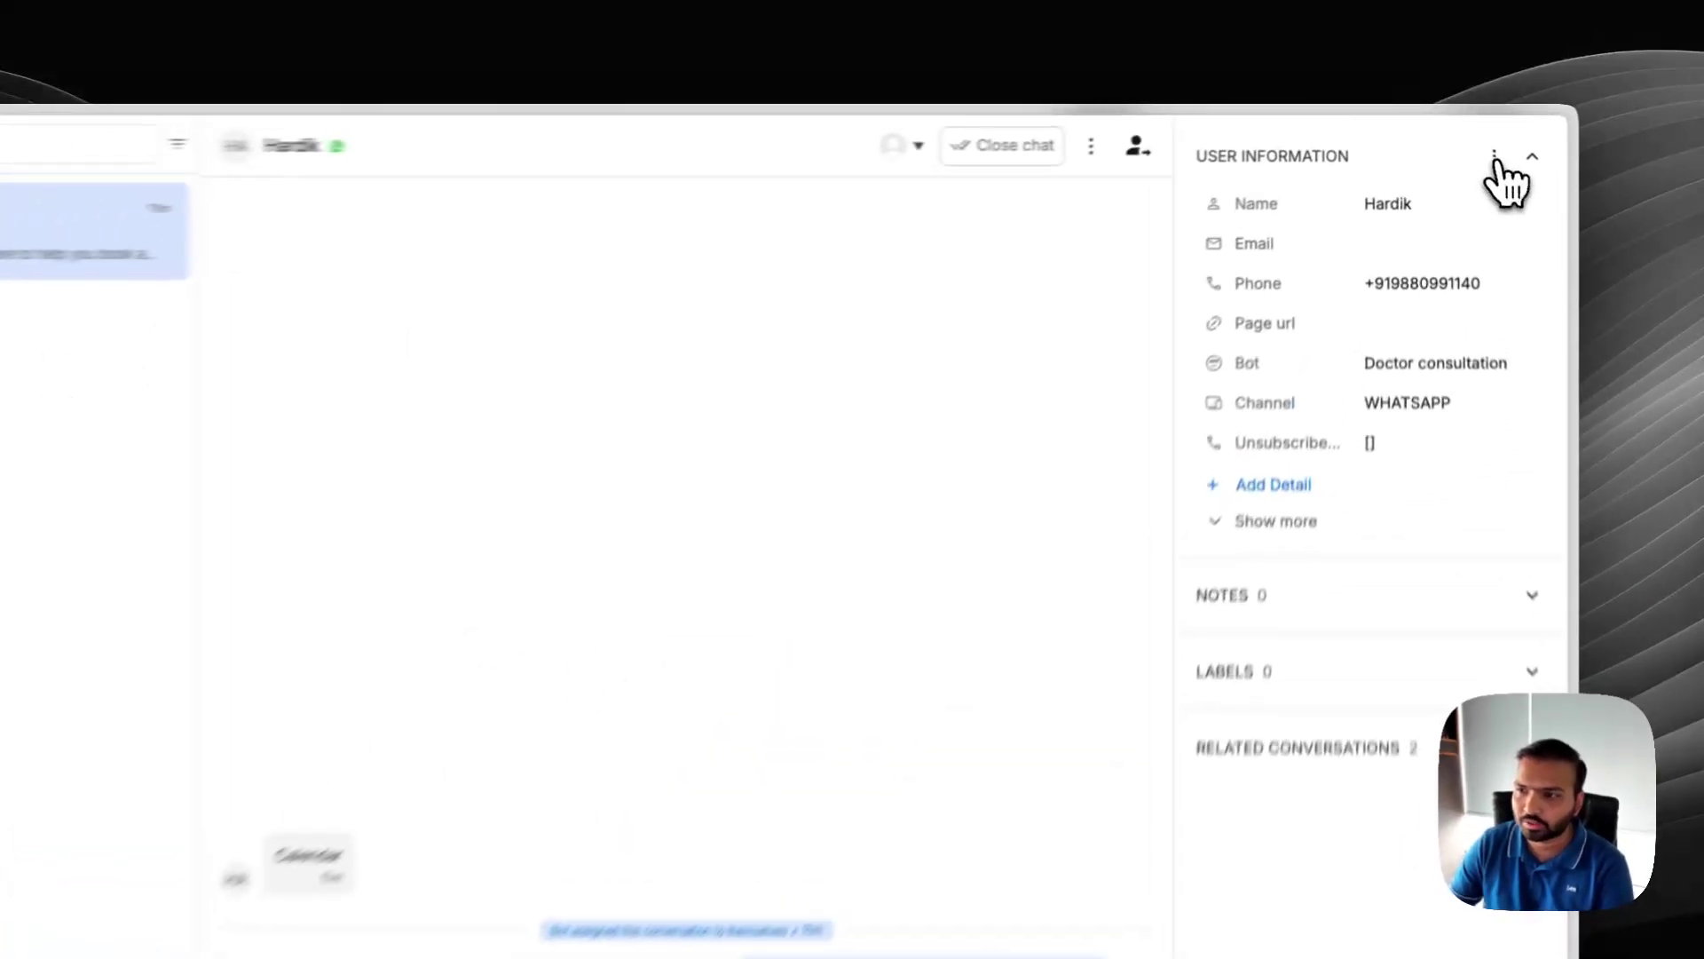
{"action": "left_click", "coordinate": [1465, 137]}
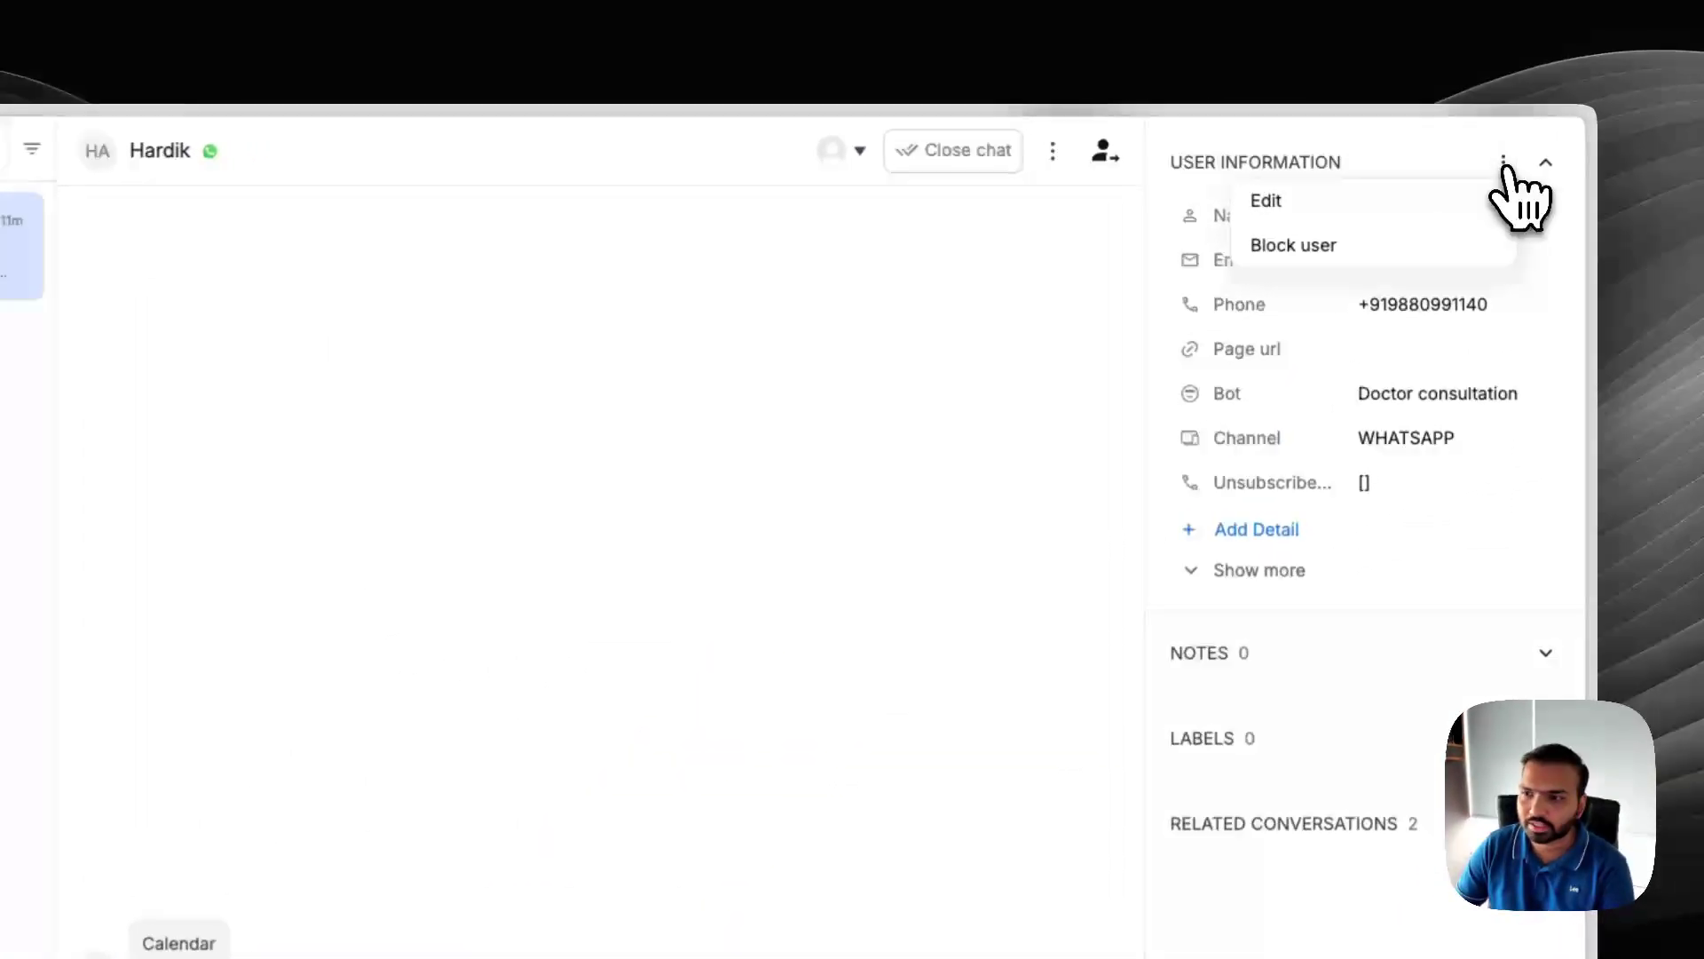
{"action": "left_click", "coordinate": [1327, 248]}
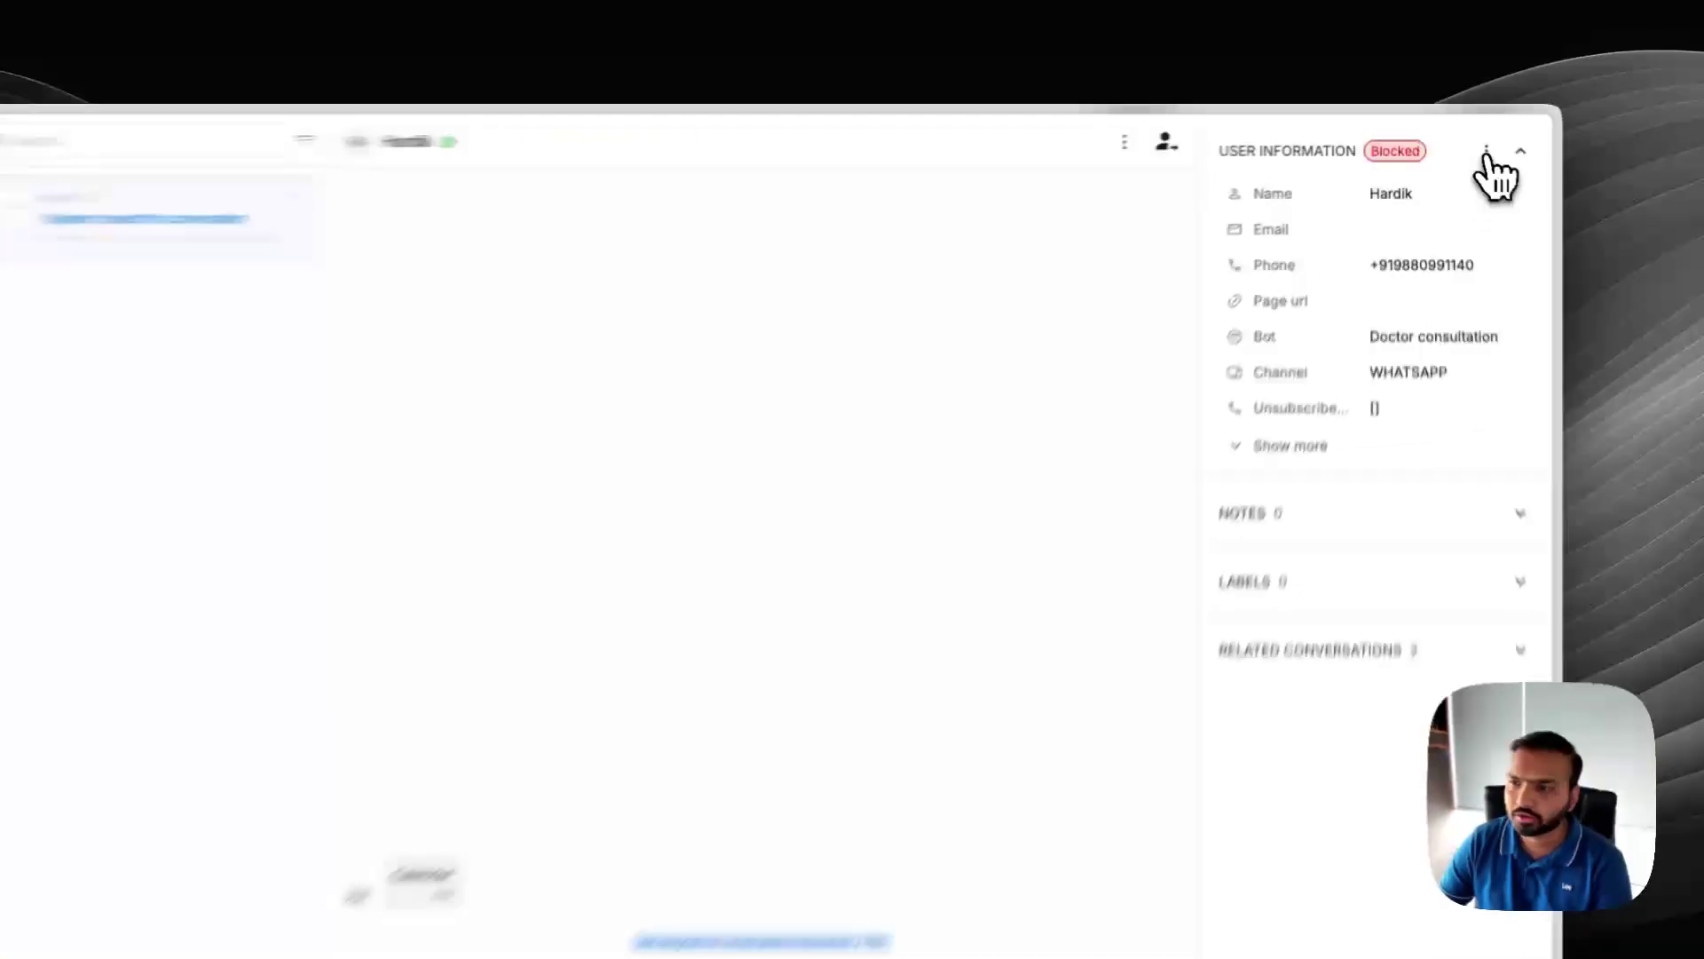
Step: Unblock the contact again and bring up the Teammates settings list
{"action": "left_click", "coordinate": [1488, 153]}
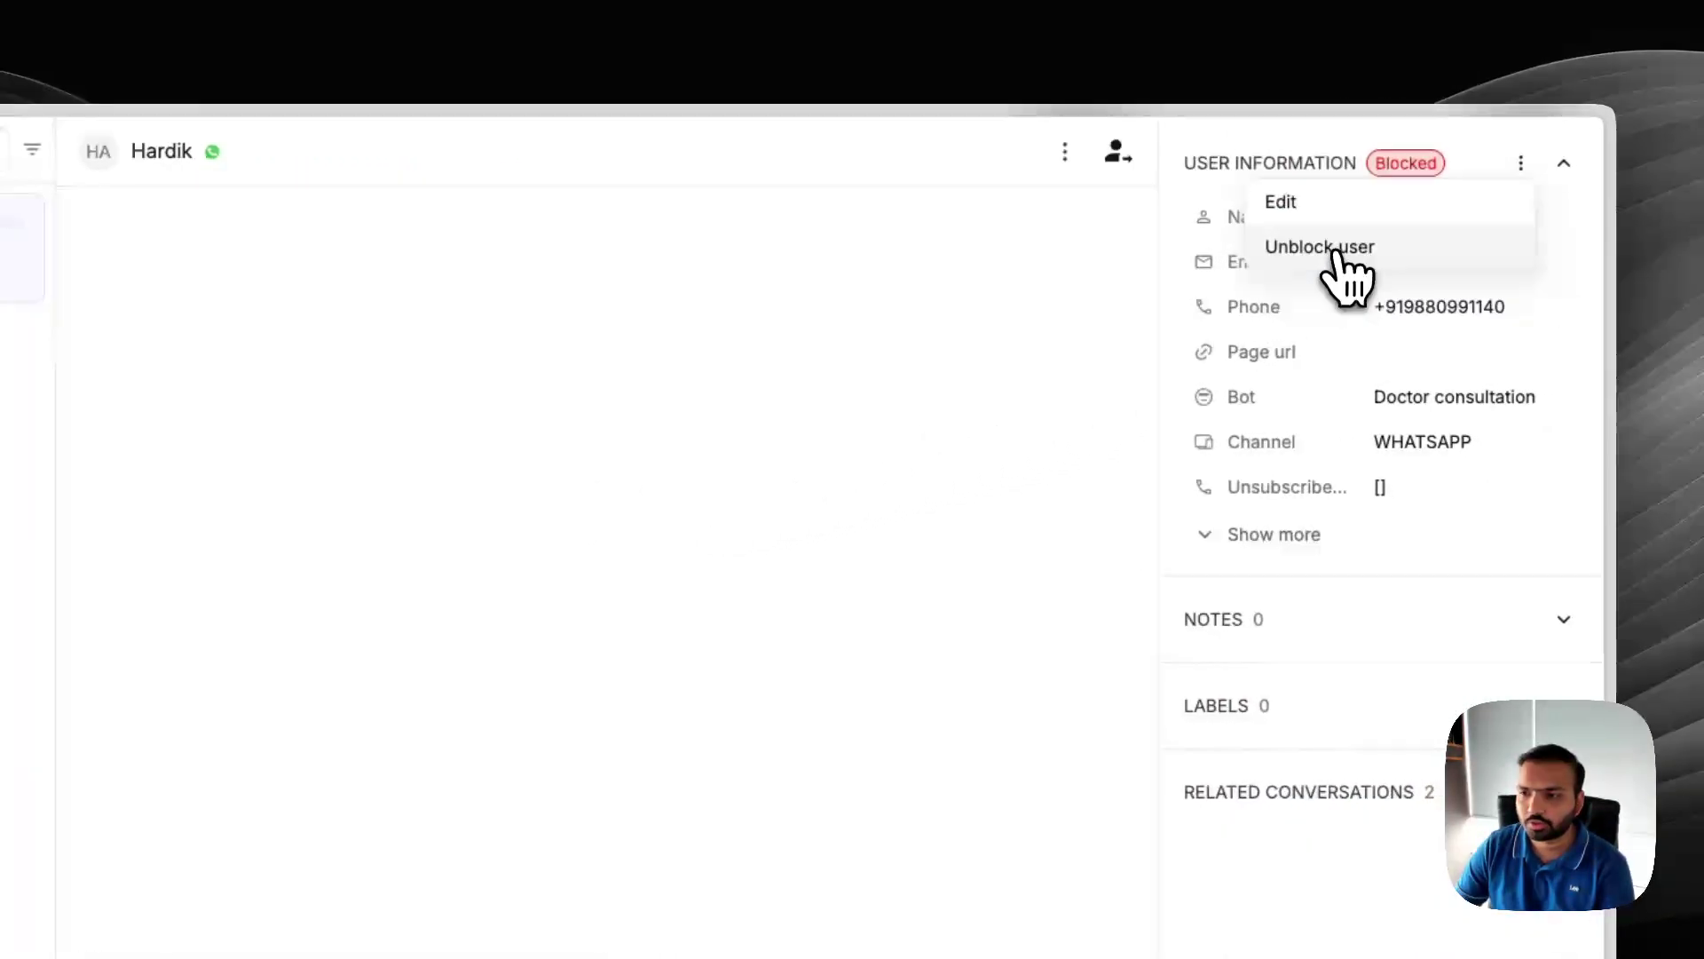
{"action": "left_click", "coordinate": [1485, 247]}
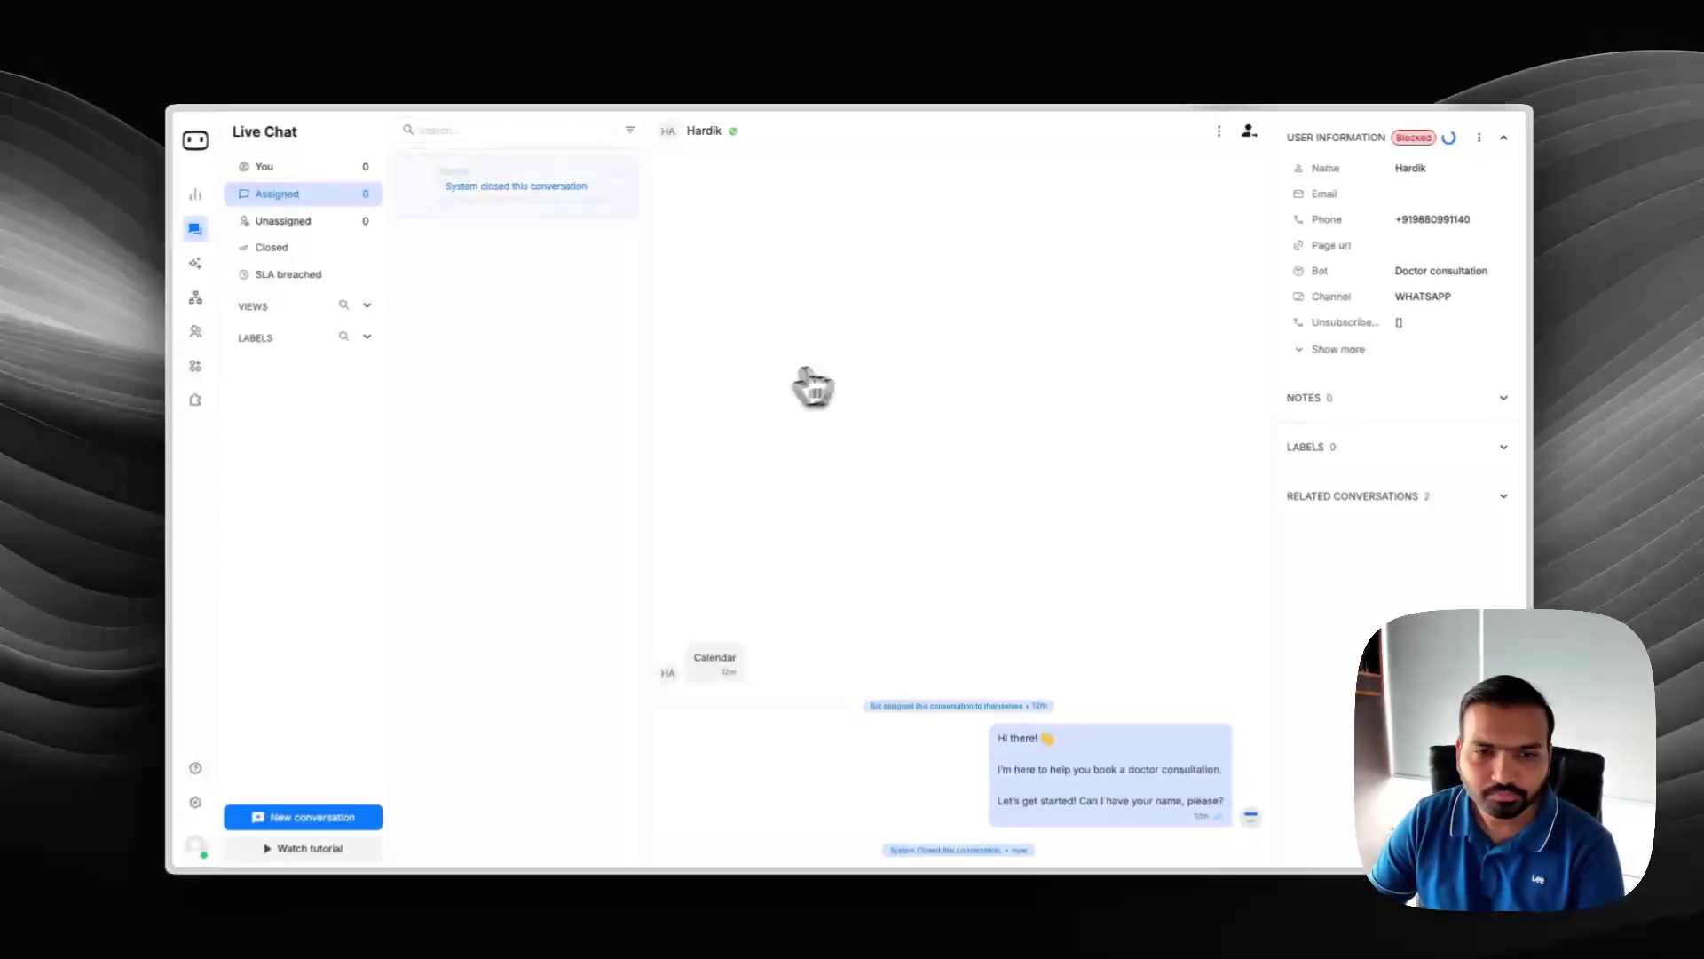
{"action": "mouse_move", "coordinate": [200, 347]}
{"action": "left_click", "coordinate": [263, 399]}
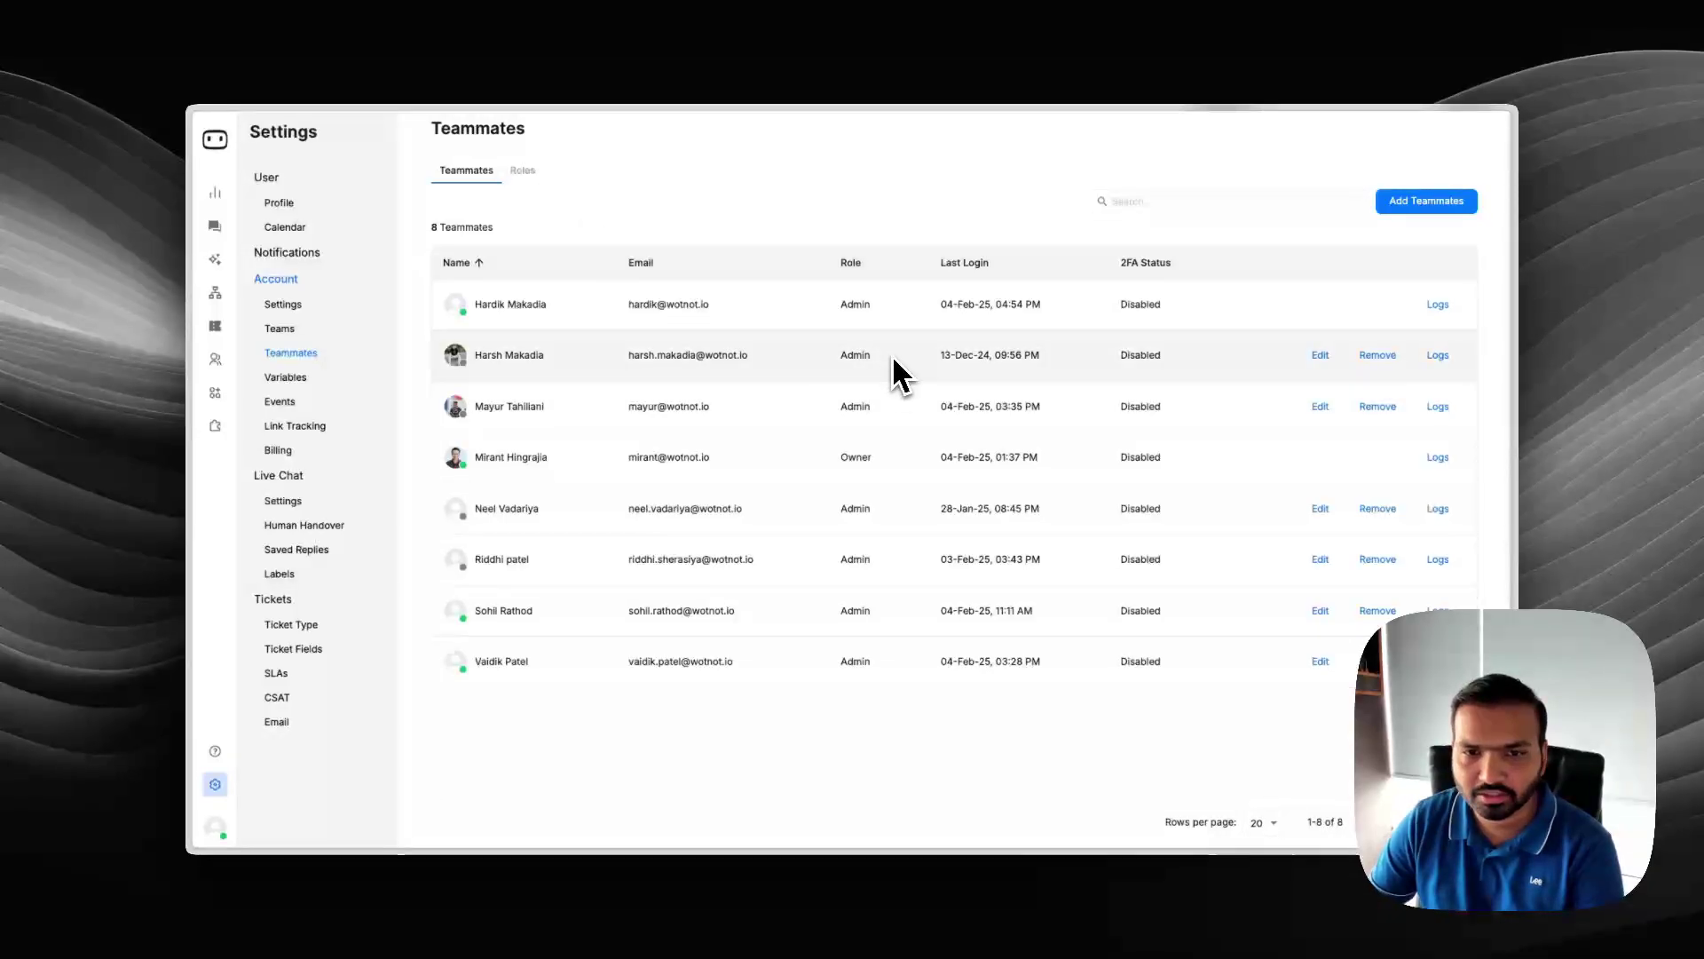
Step: Switch to the Roles tab and start a new role in the Create Role form
{"action": "left_click", "coordinate": [523, 173]}
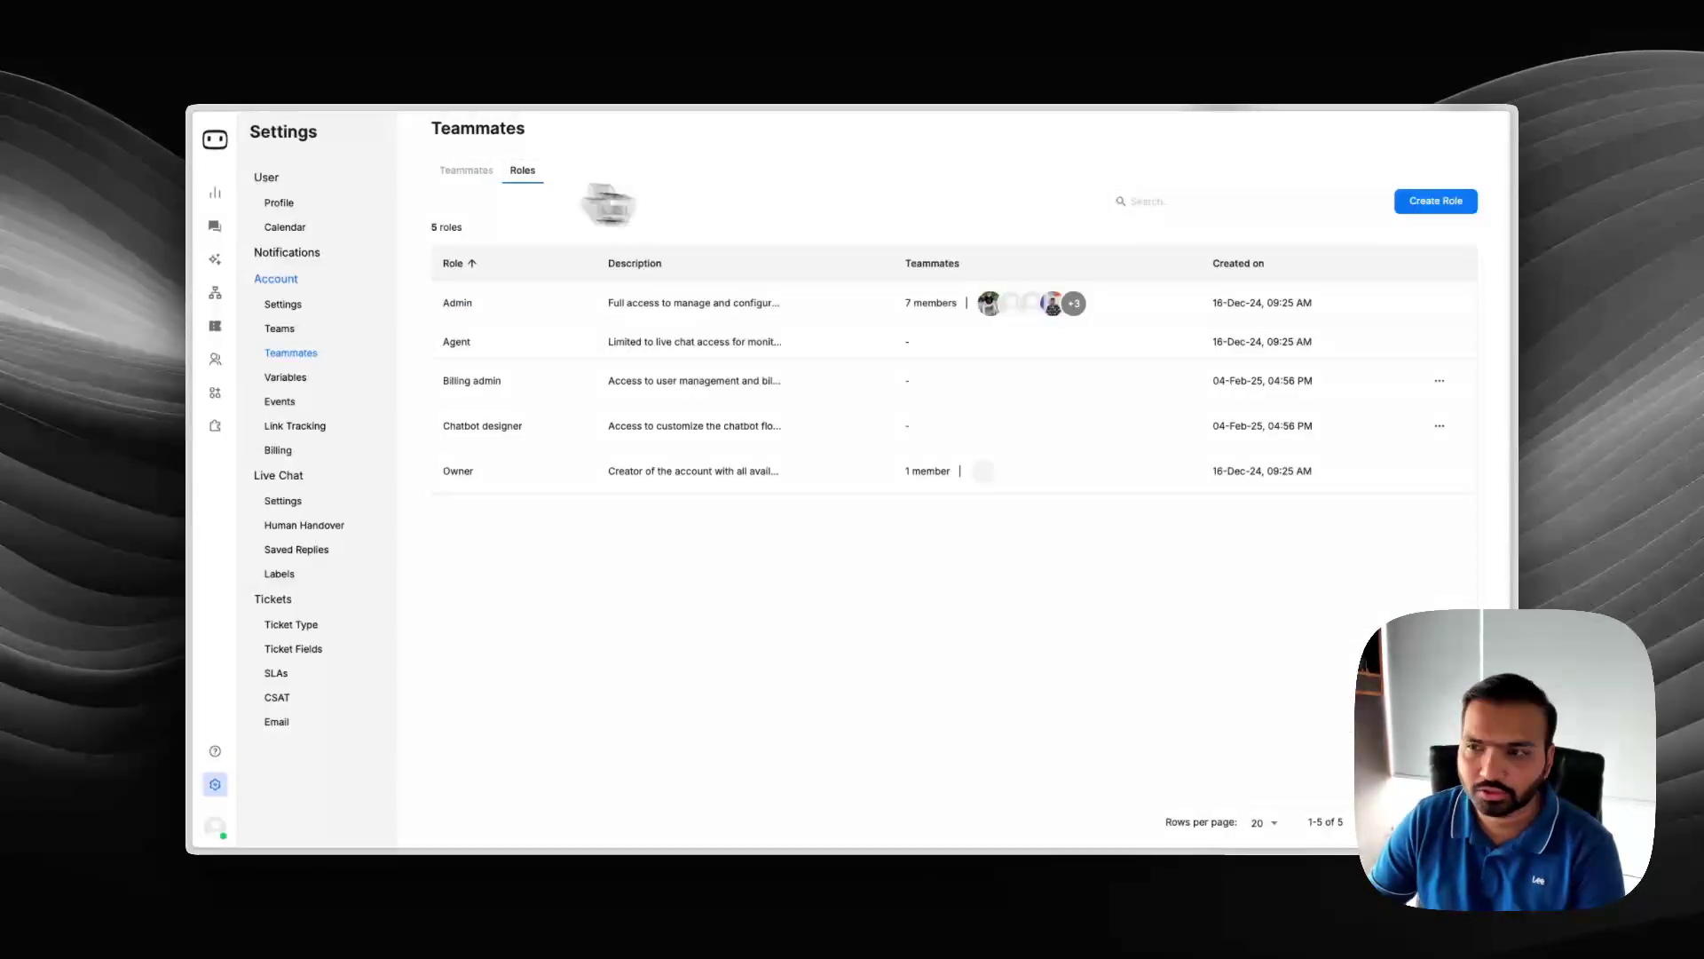
{"action": "left_click", "coordinate": [1421, 204]}
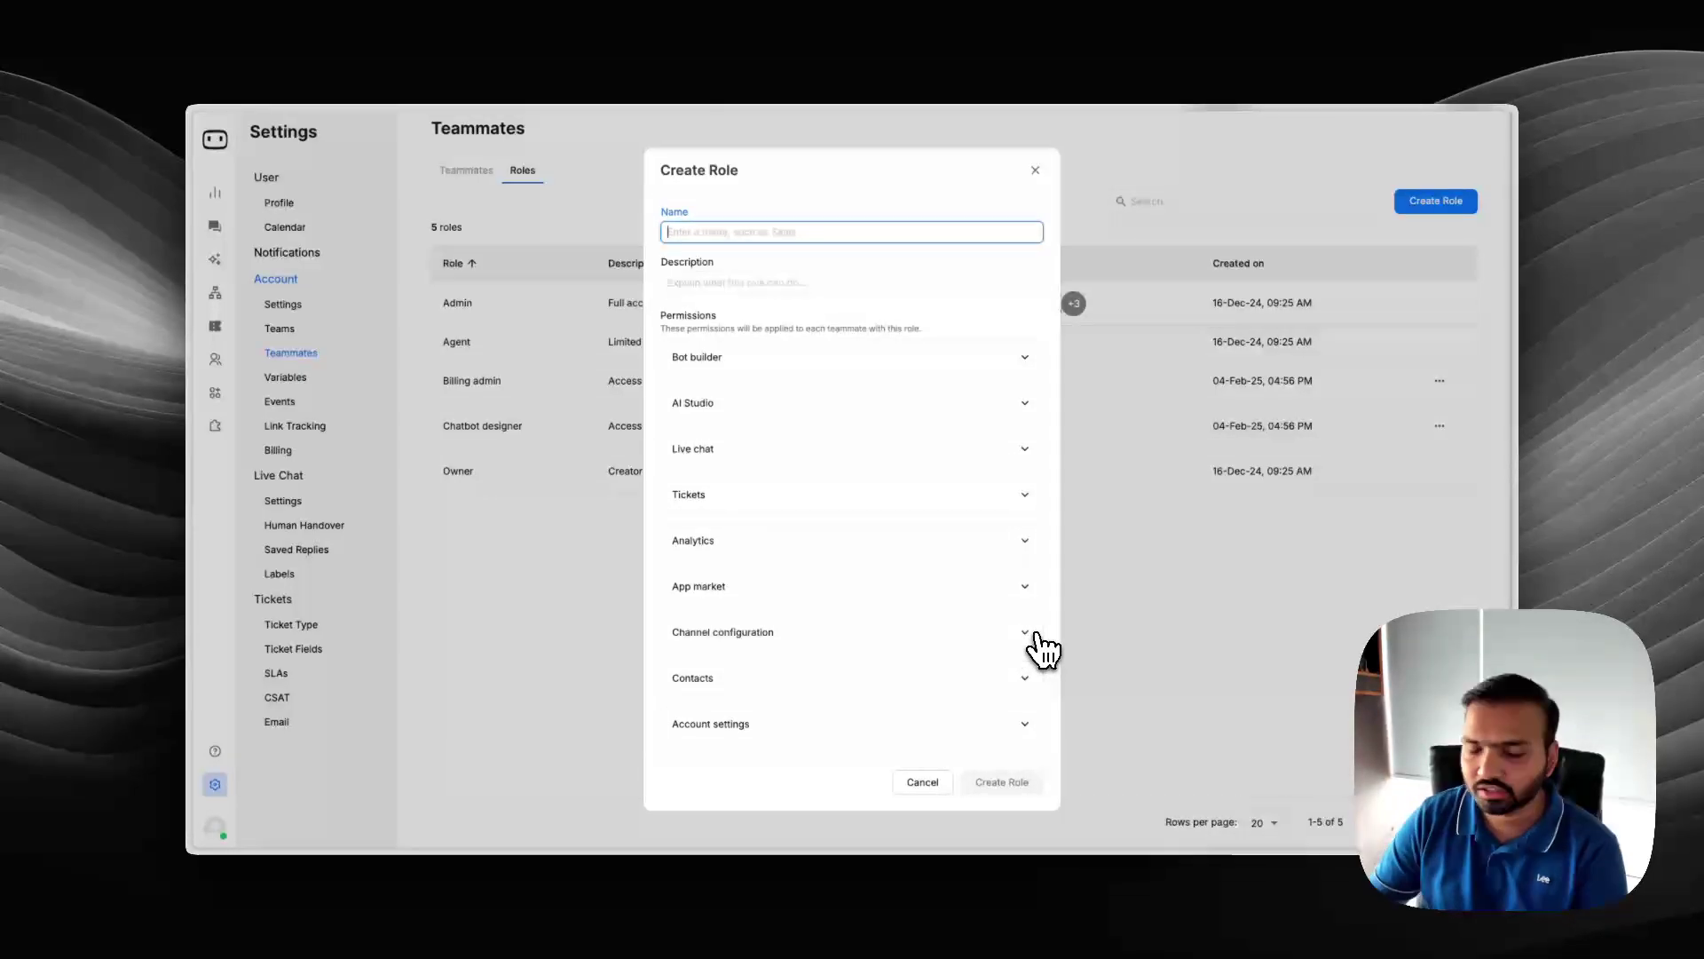
Step: Browse the Bot builder and Account settings permissions, then close the form and go back to Teammates
{"action": "left_click", "coordinate": [1026, 358]}
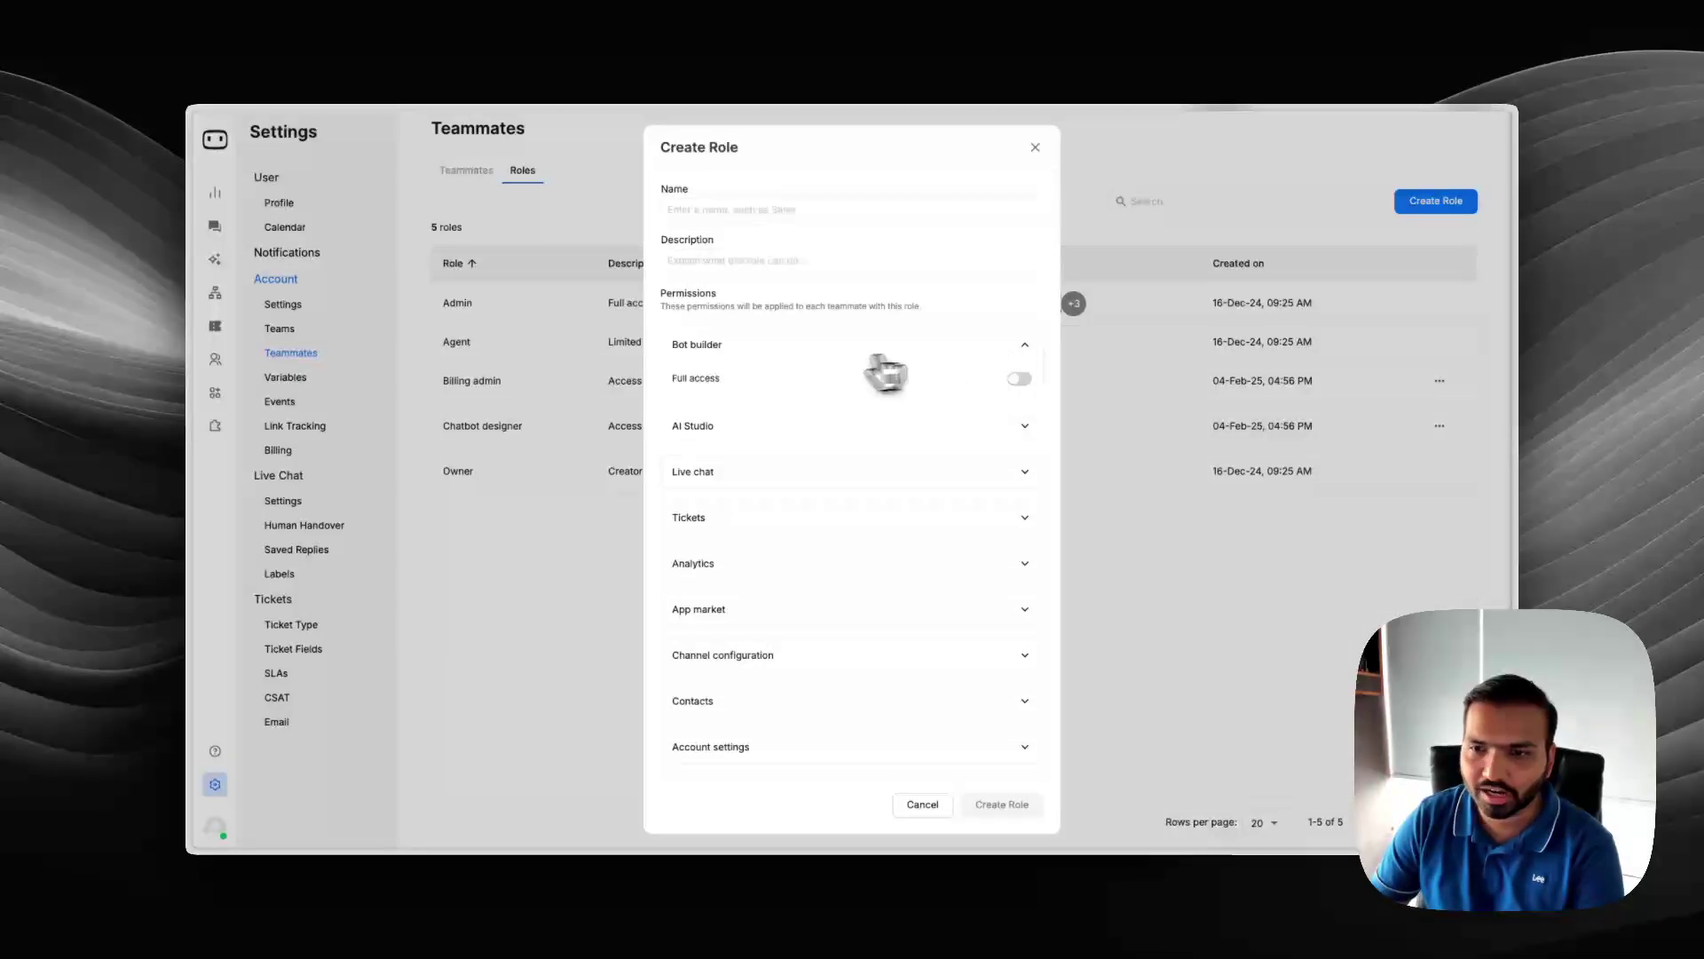
{"action": "left_click", "coordinate": [1010, 349]}
{"action": "left_click", "coordinate": [976, 729]}
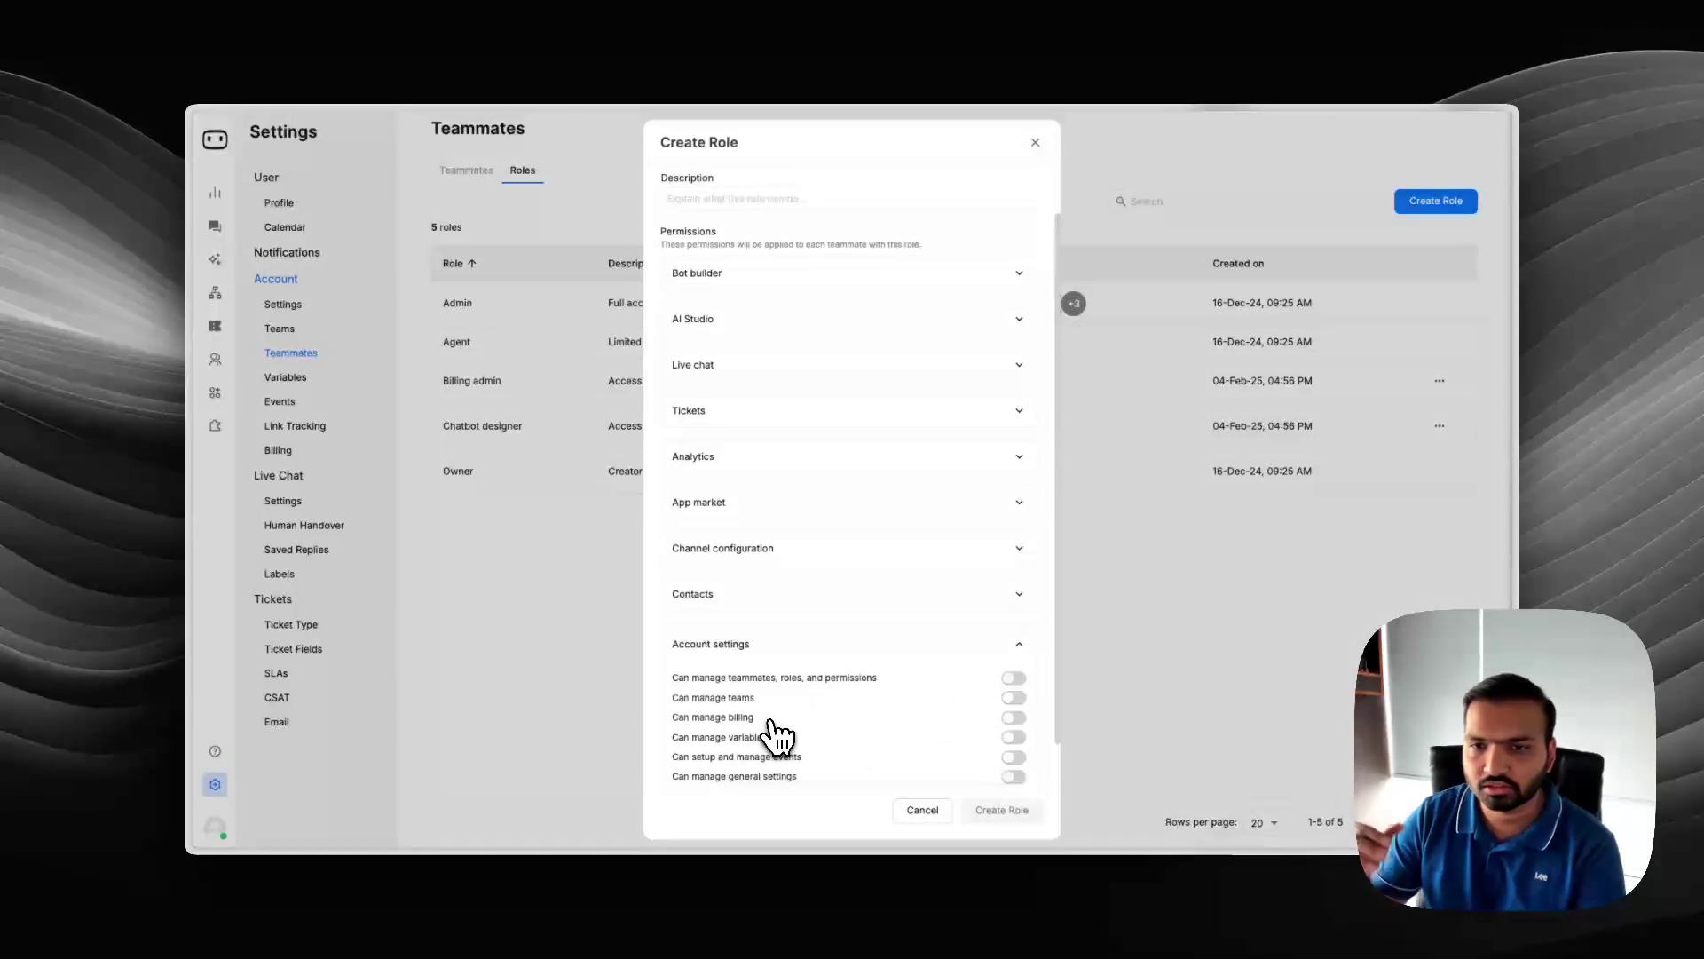
{"action": "scroll", "coordinate": [852, 722], "scroll_direction": "down", "scroll_amount": 1}
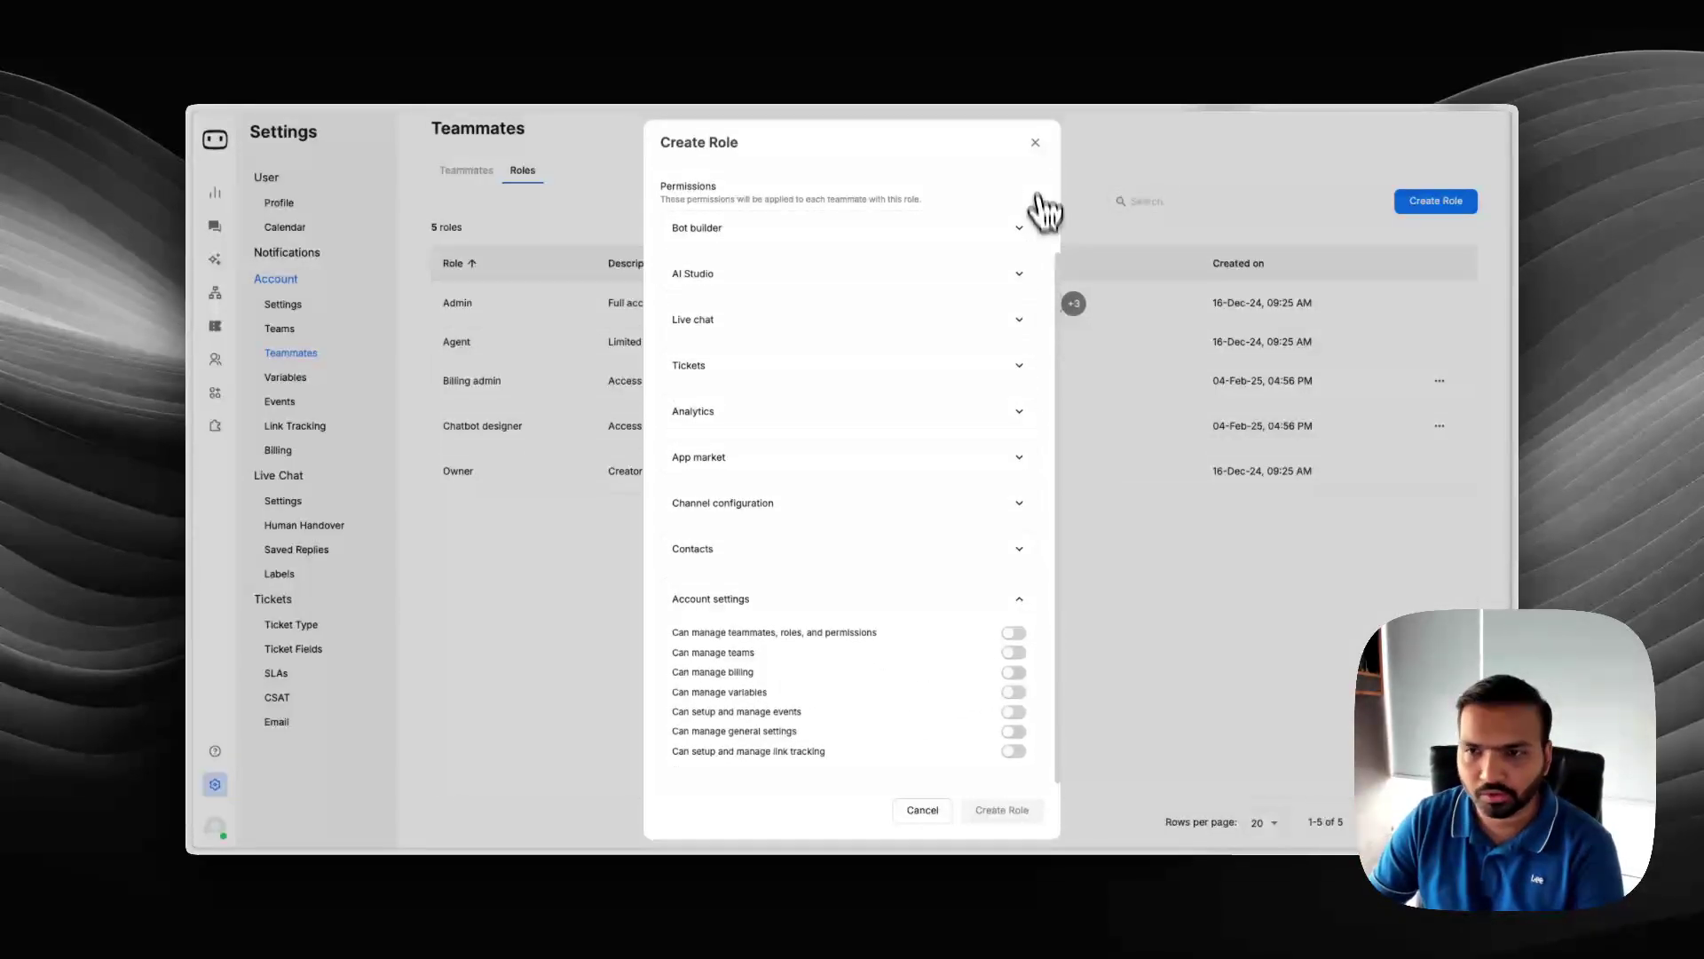
{"action": "left_click", "coordinate": [1035, 143]}
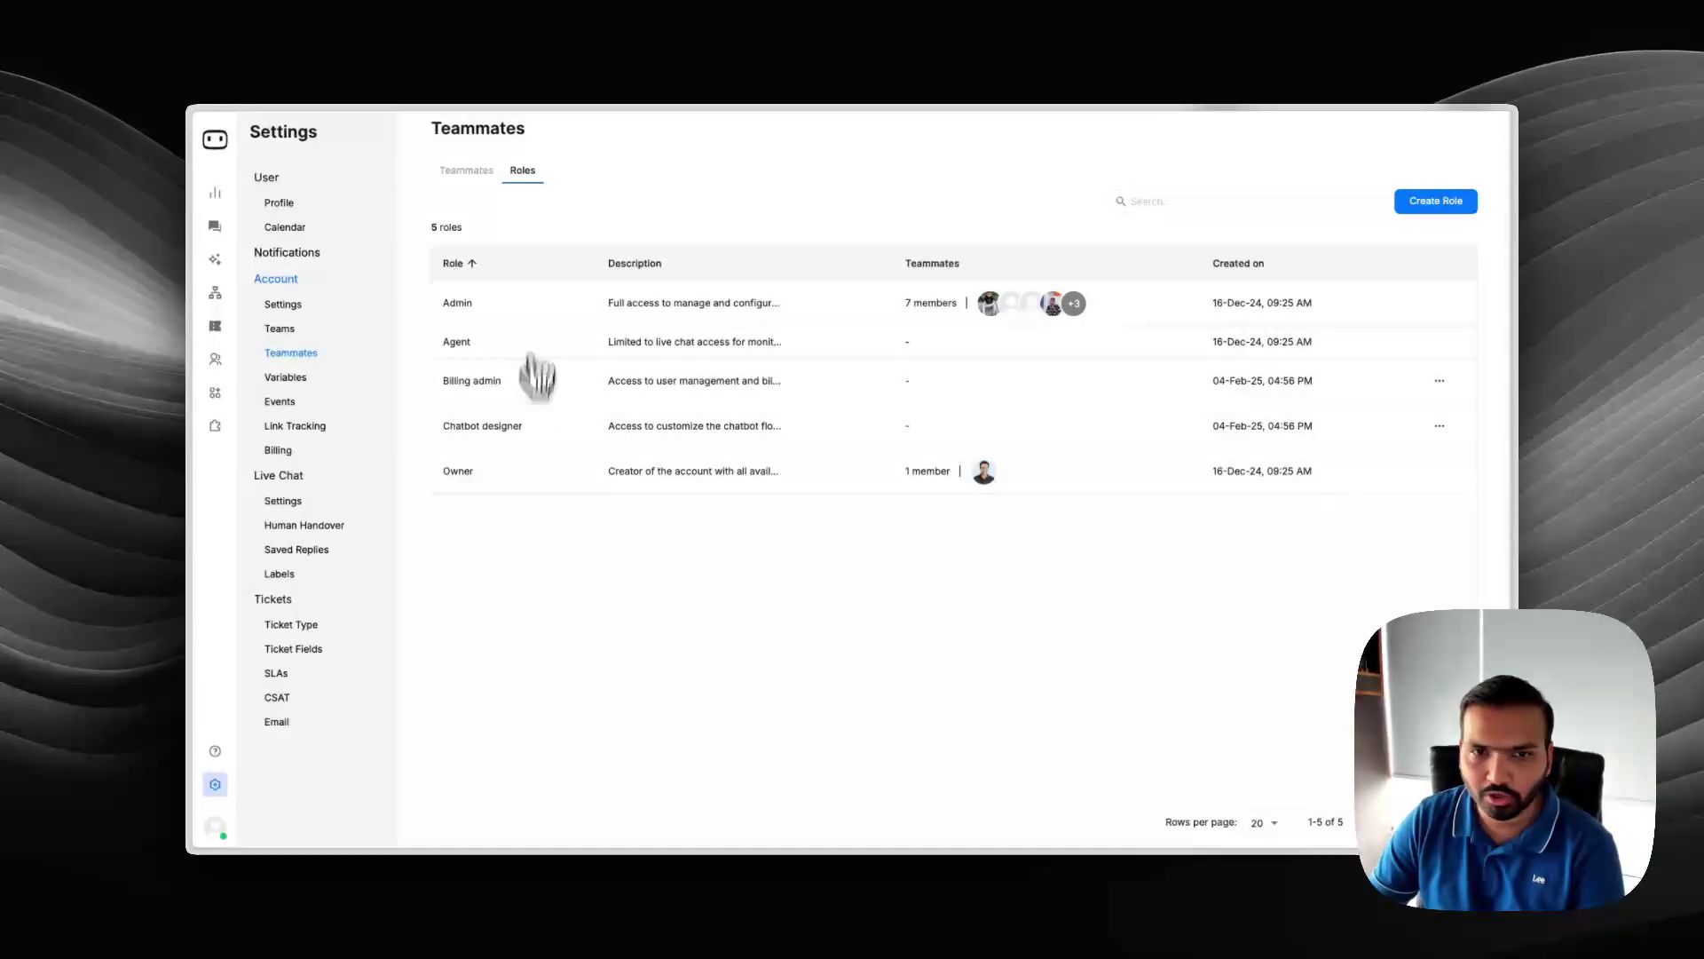
{"action": "left_click", "coordinate": [468, 171]}
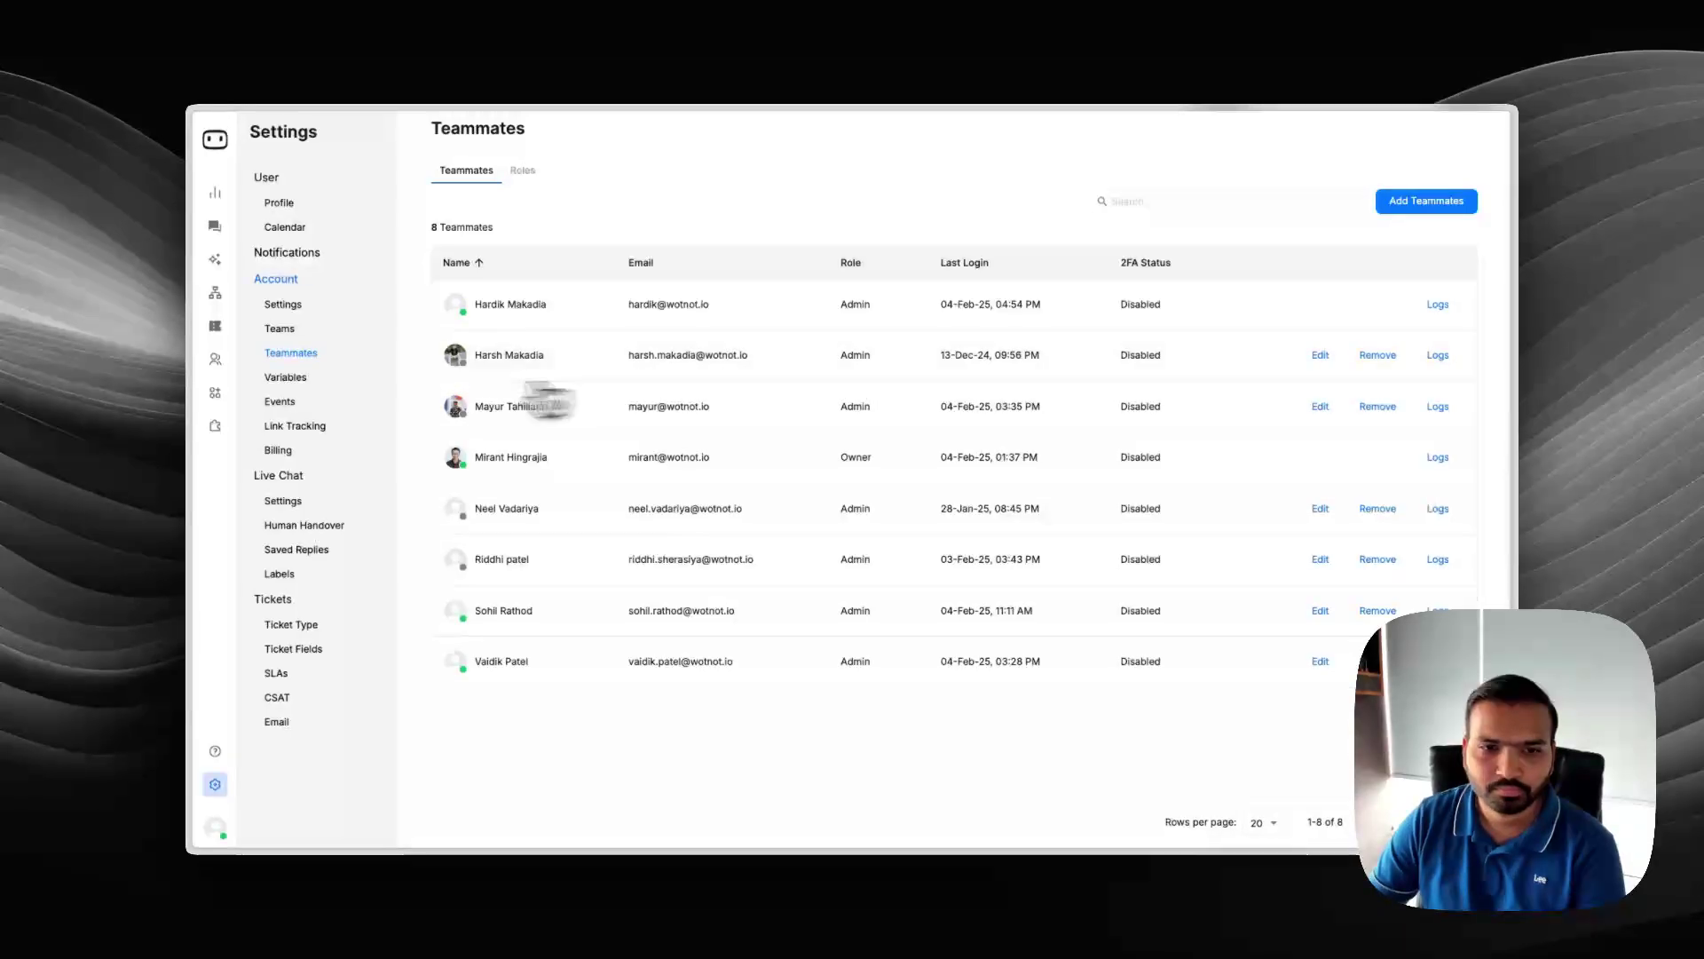
{"action": "mouse_move", "coordinate": [197, 392]}
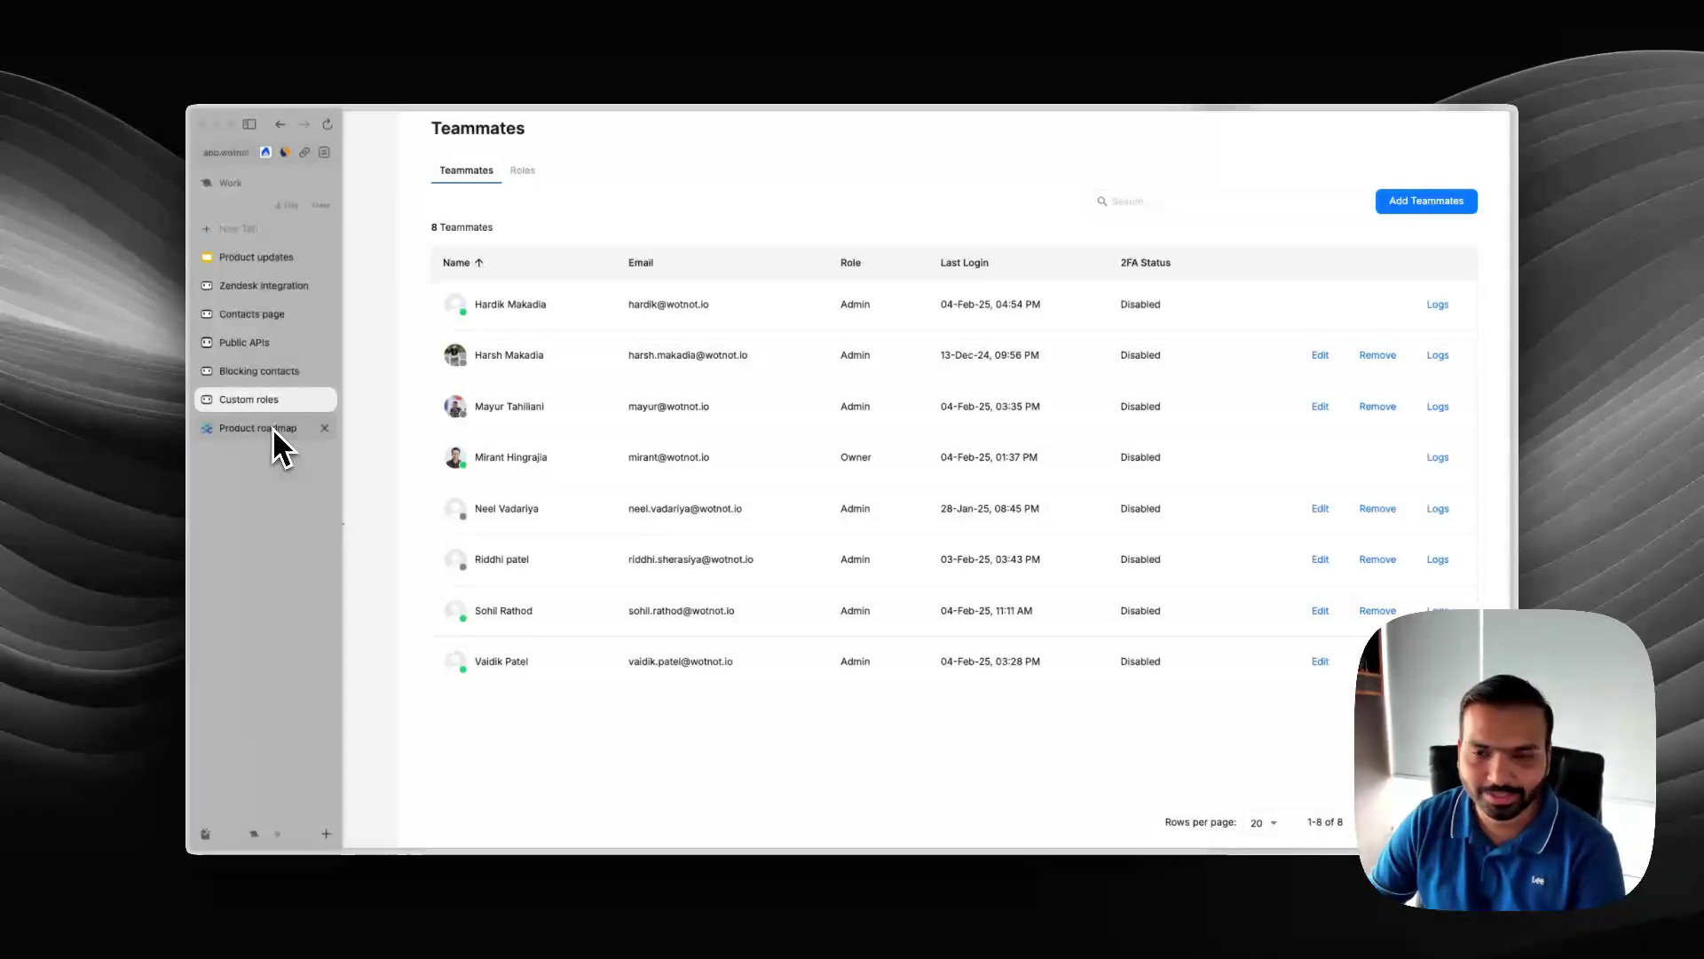
Step: Open the quarterly Product roadmap and look over the BOARDS dropdown before closing it
{"action": "left_click", "coordinate": [272, 430]}
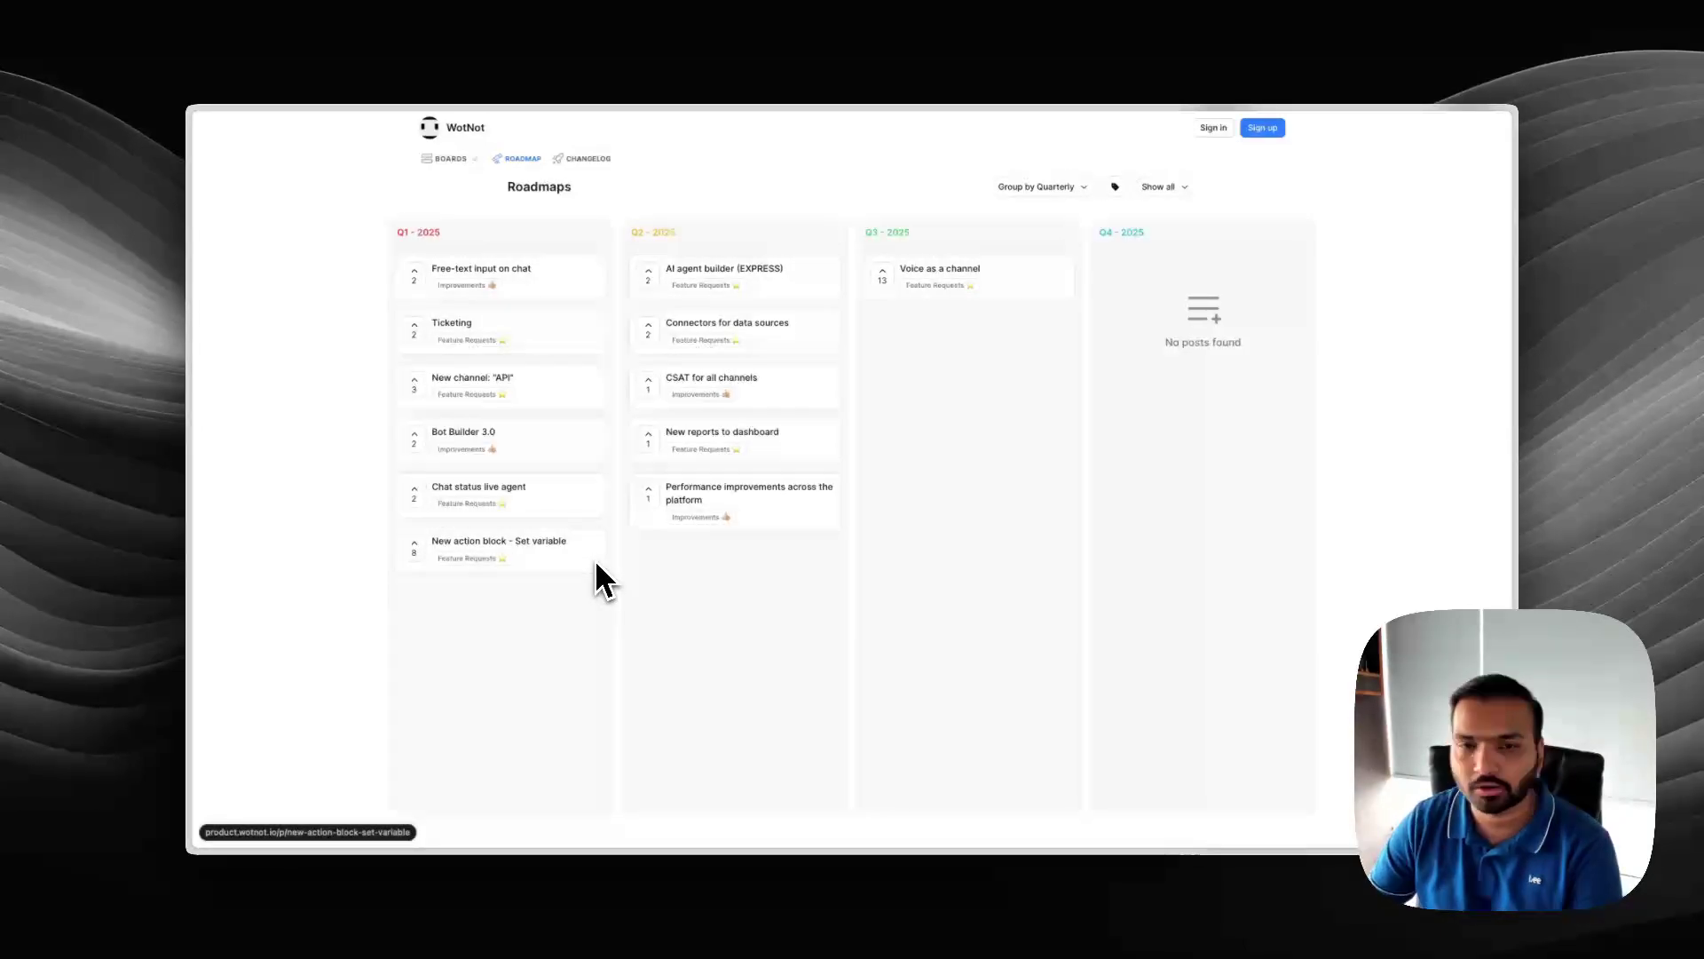
{"action": "left_click", "coordinate": [451, 158]}
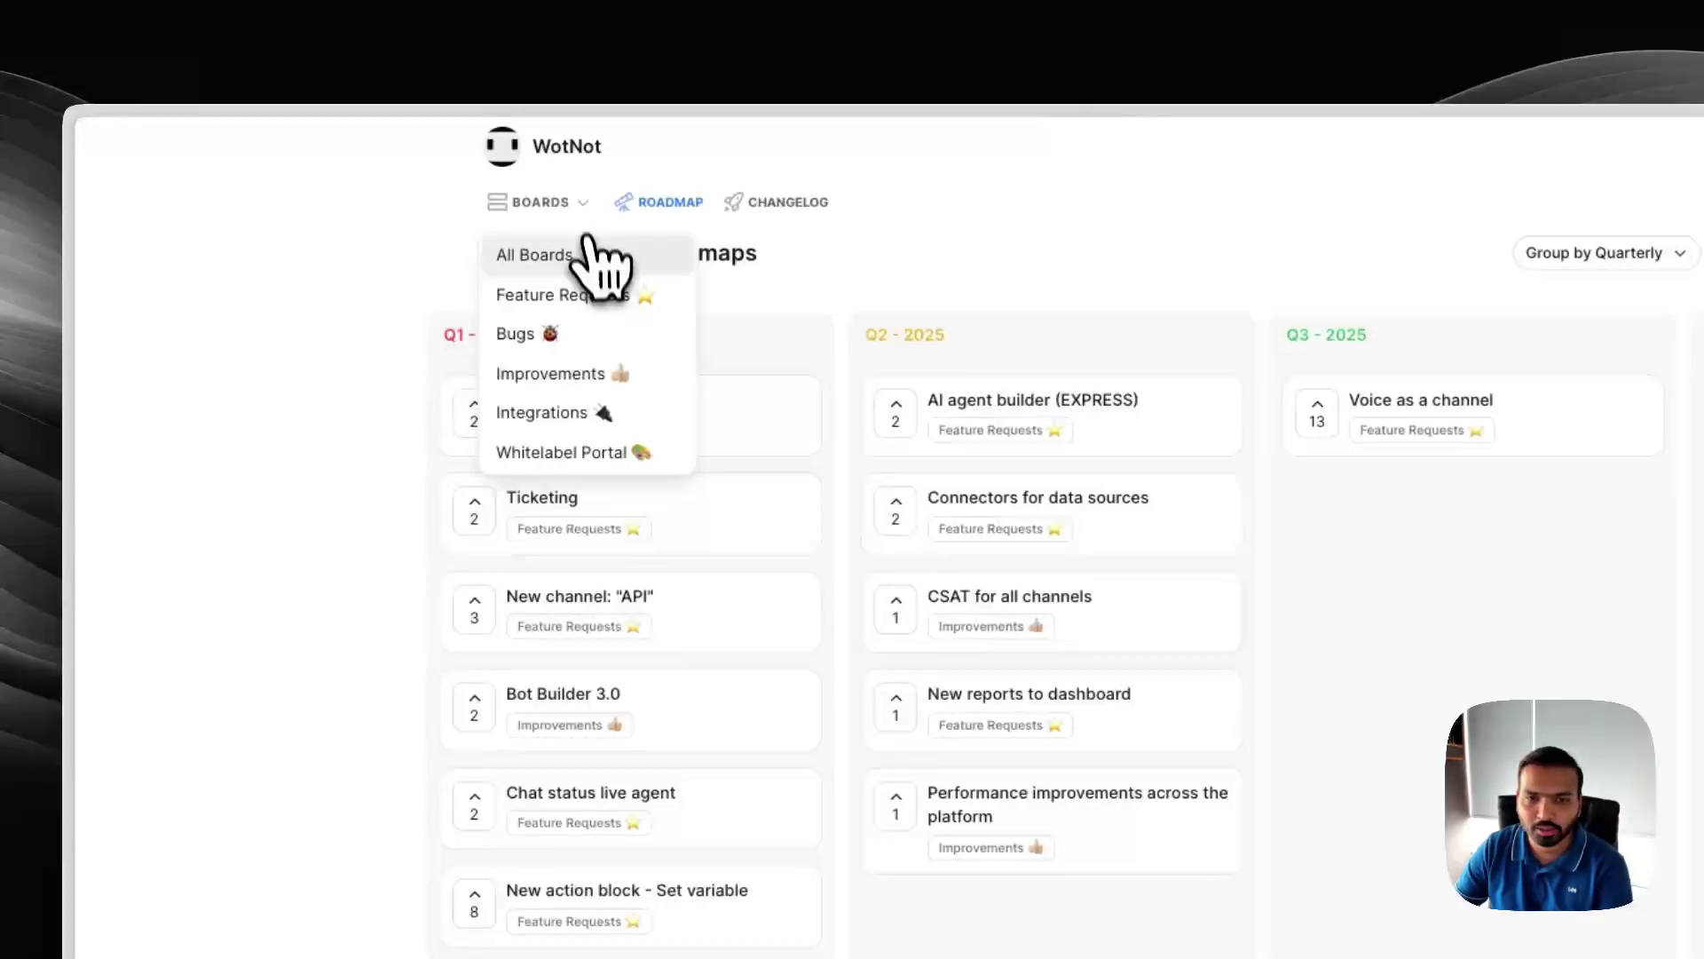
{"action": "left_click", "coordinate": [589, 299]}
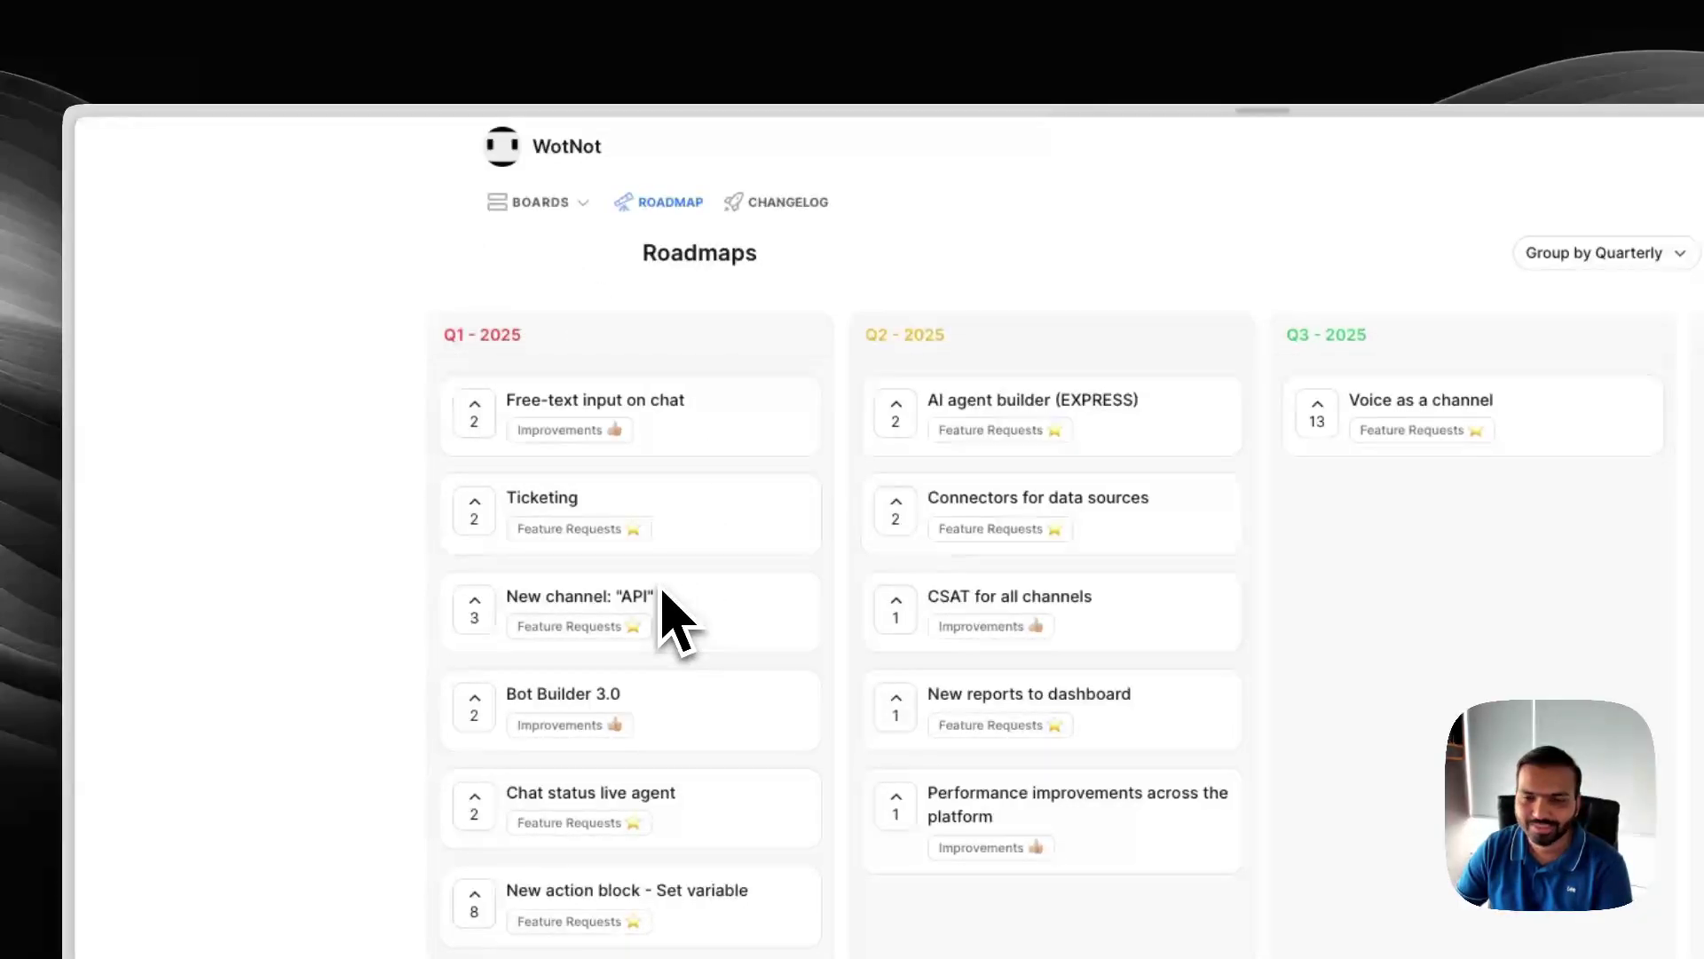